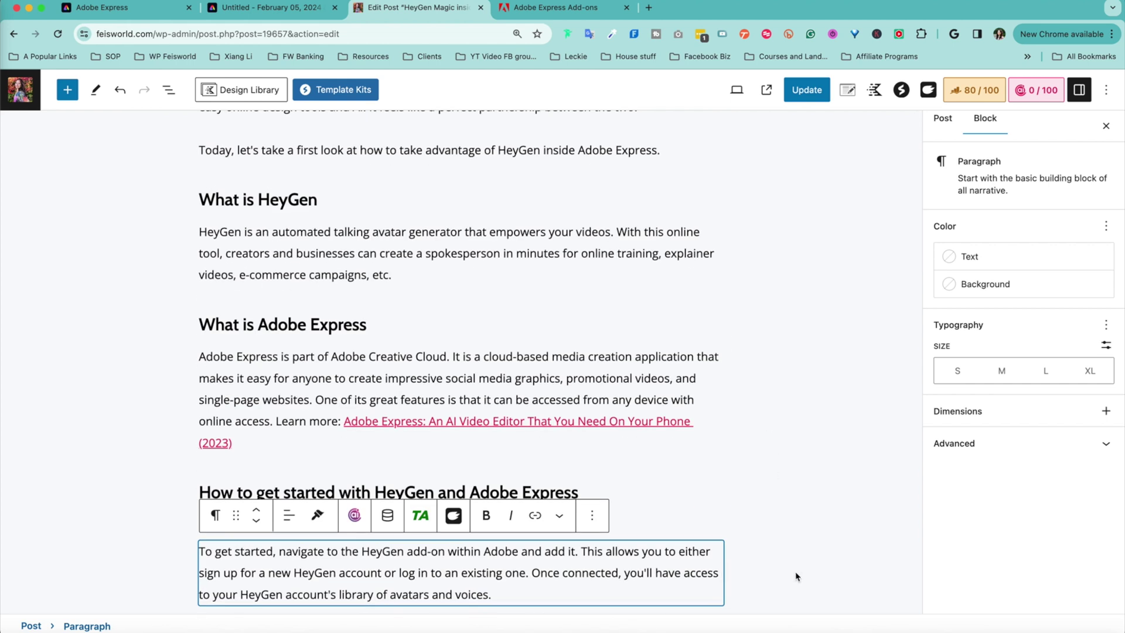
scroll(795, 572, "down", 3)
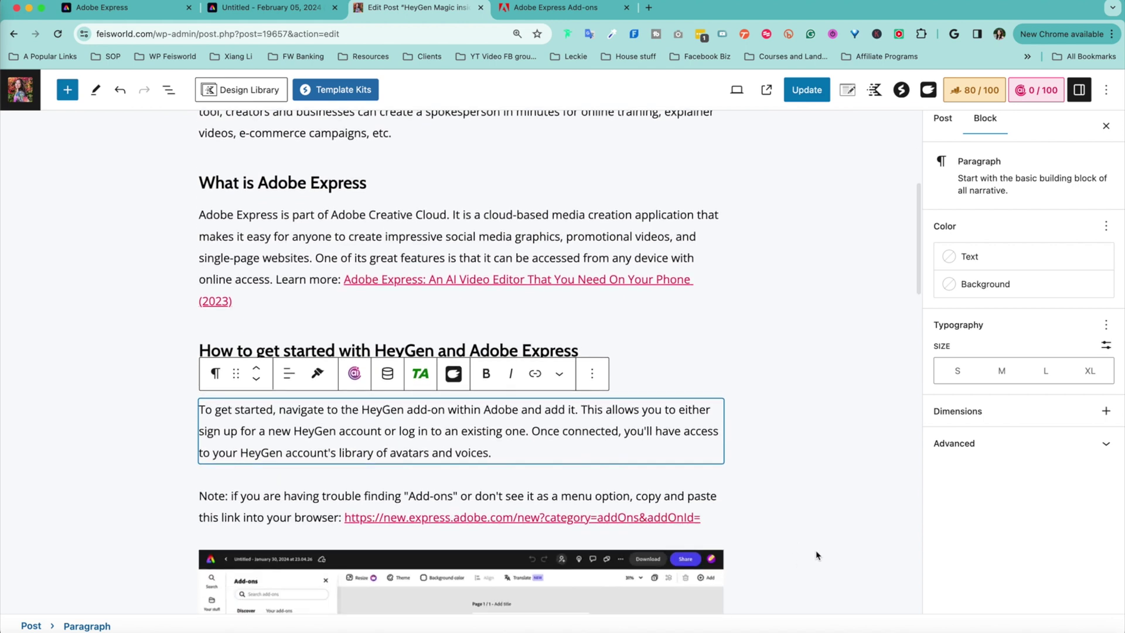
Scroll through the WordPress post, deselecting the paragraph block, down to the Step 2 instructions
left_click(819, 554)
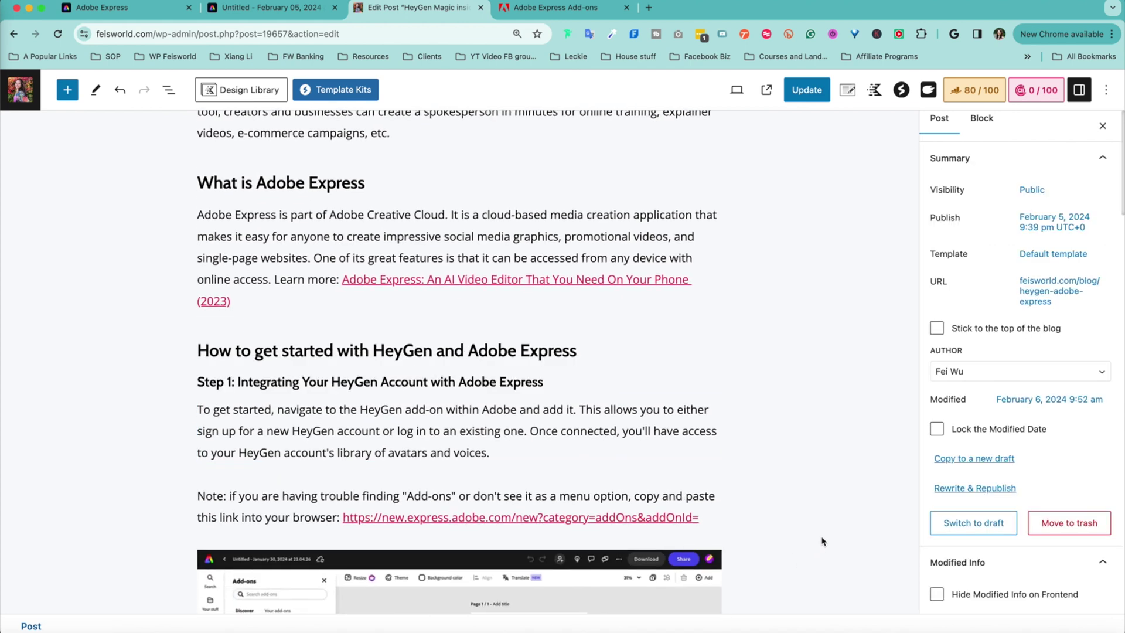
scroll(823, 539, "down", 2)
scroll(825, 538, "down", 5)
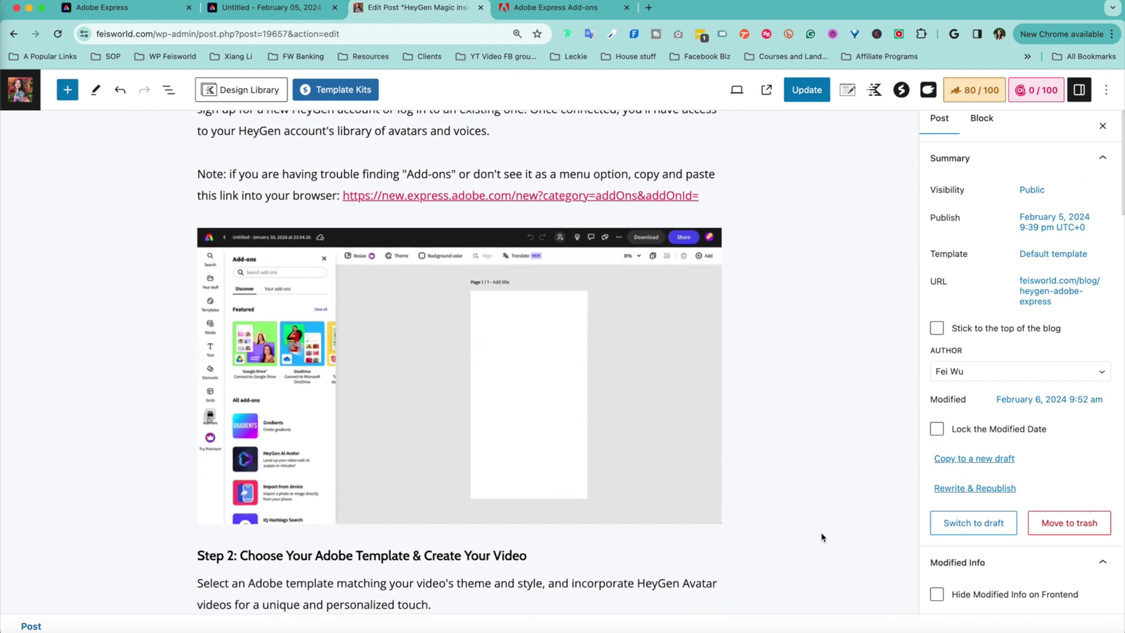
scroll(821, 538, "down", 3)
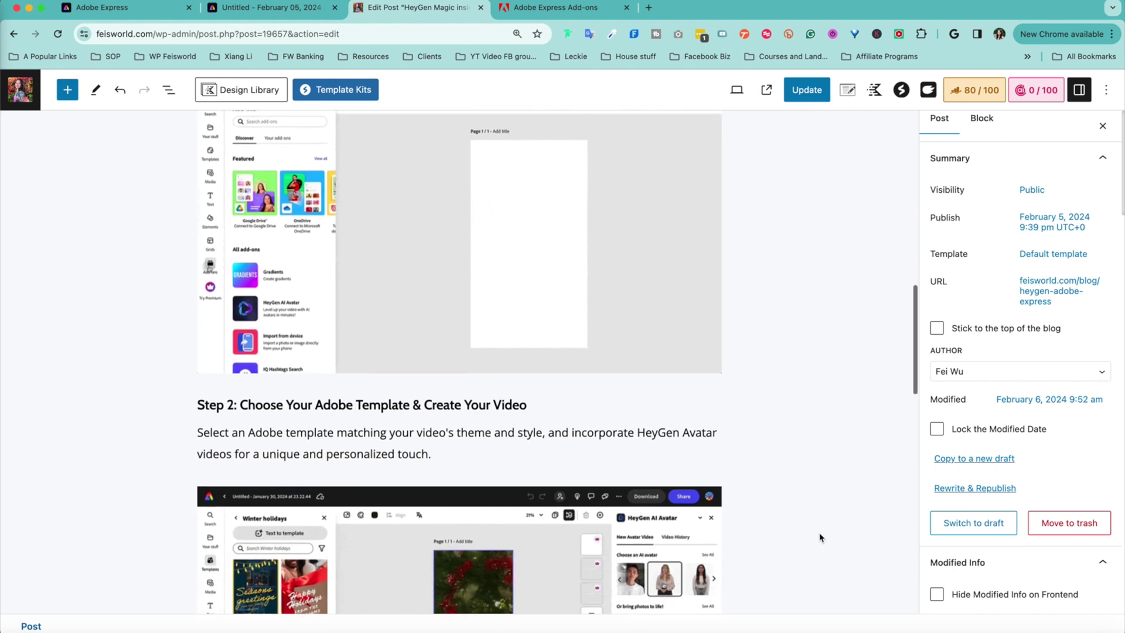
scroll(820, 538, "down", 5)
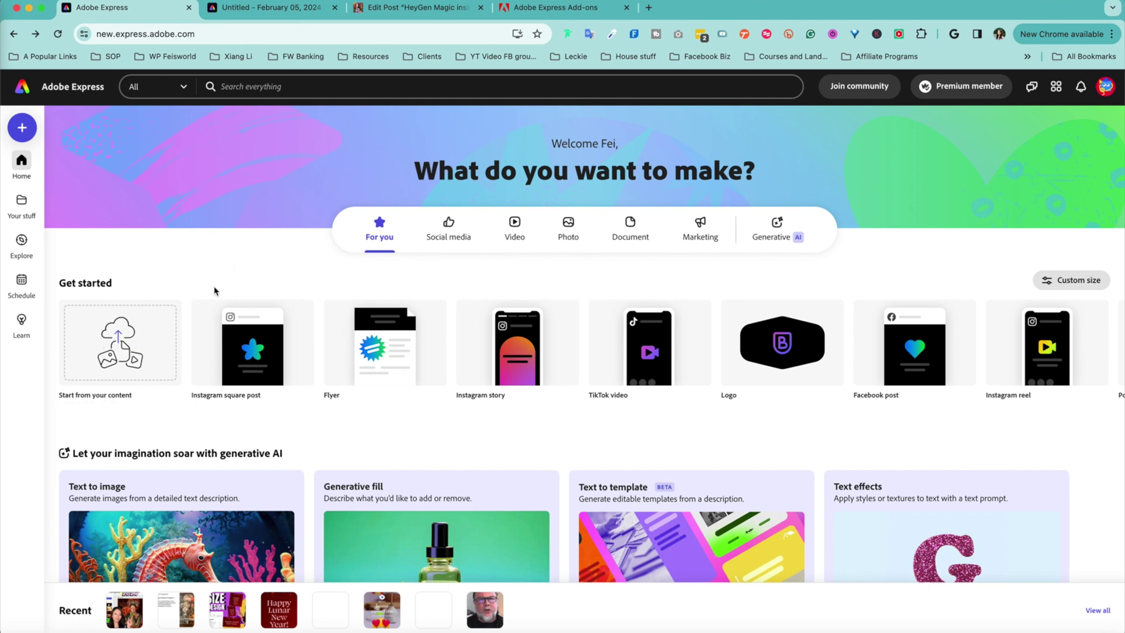
Skip starting from your own files and begin a new 1080×1080 Instagram square post
left_click(91, 376)
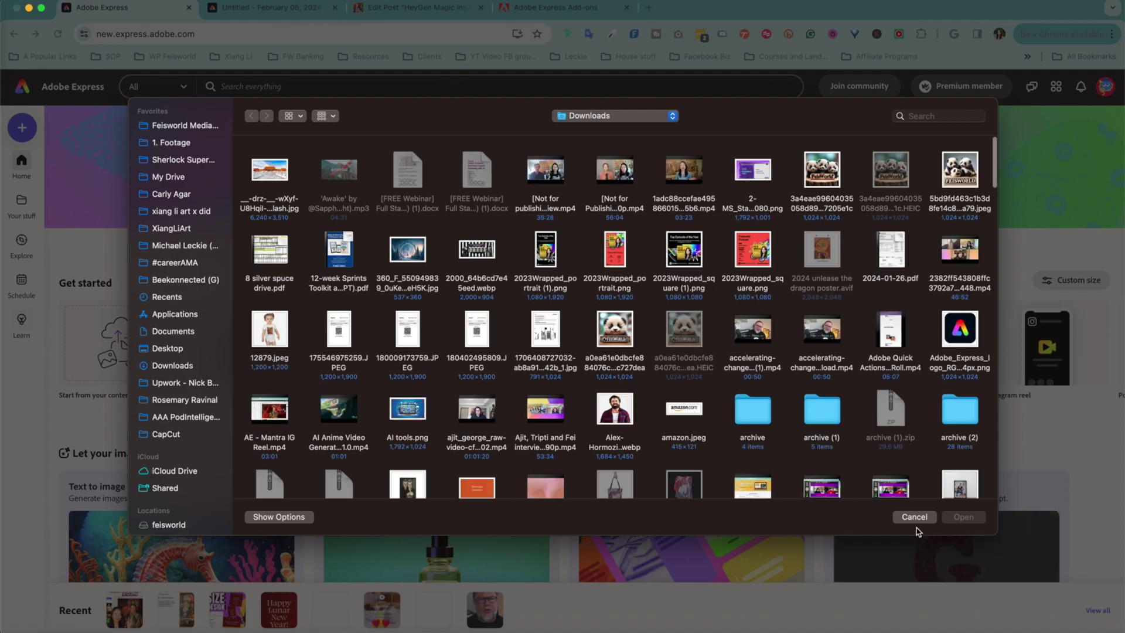
left_click(914, 518)
left_click(24, 129)
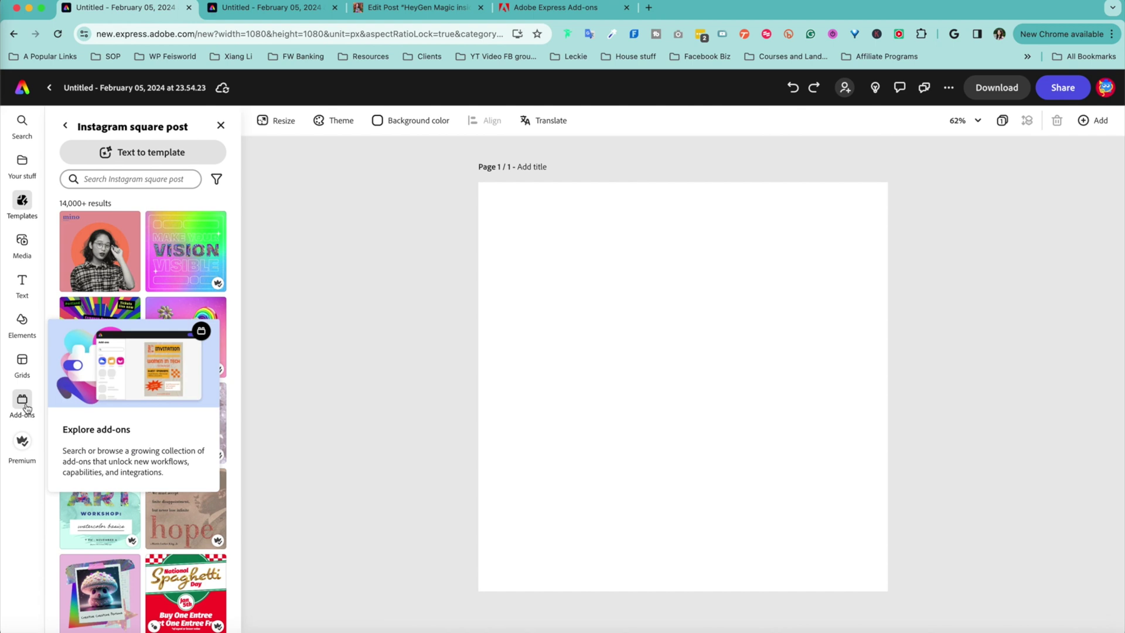
Search the Adobe Express add-ons for 'heygen'
left_click(25, 406)
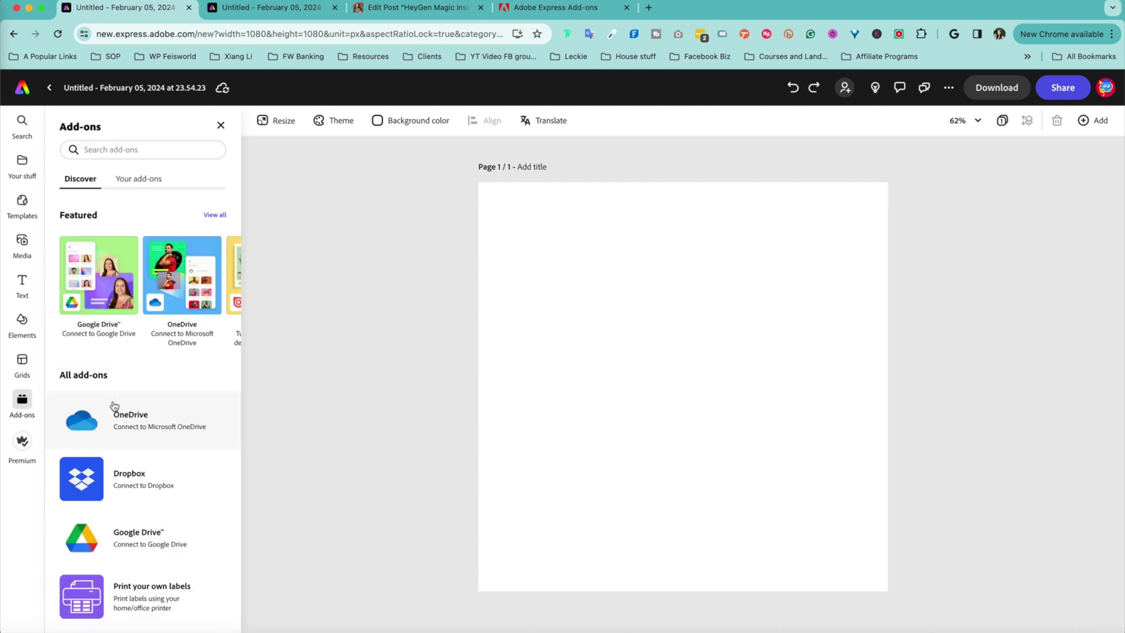
key("ctrl+Tab")
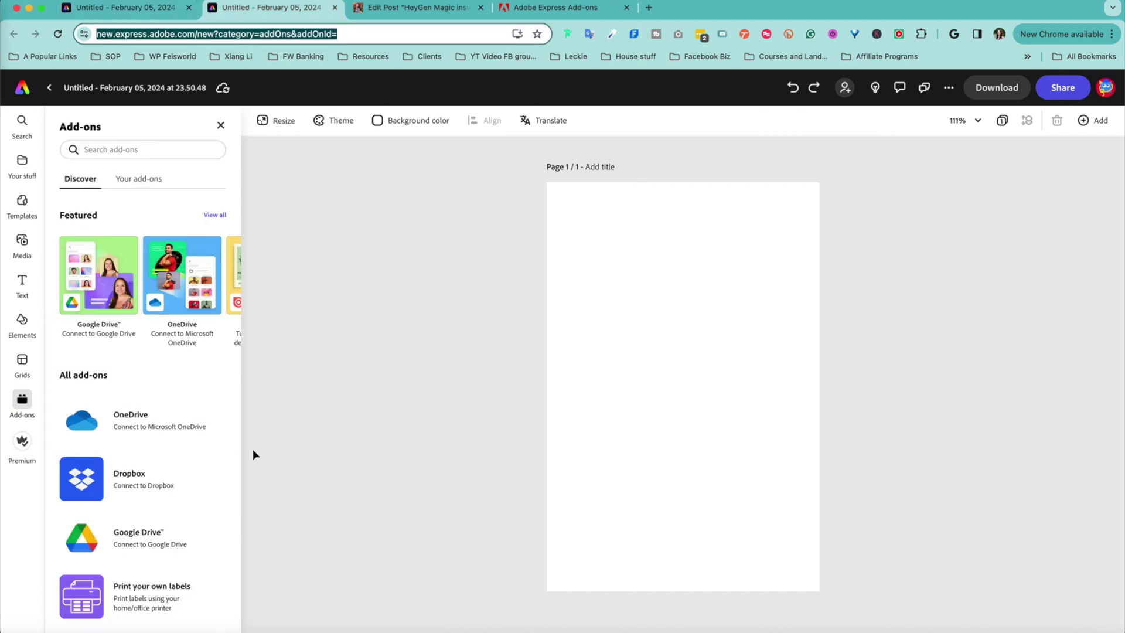
left_click(151, 148)
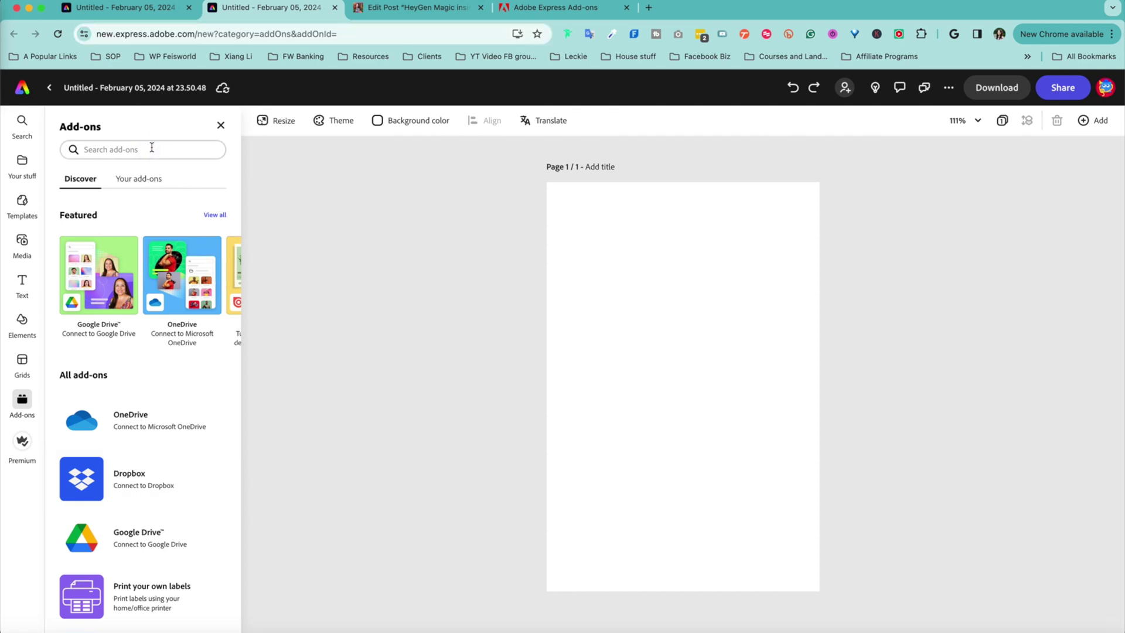
type("heygen")
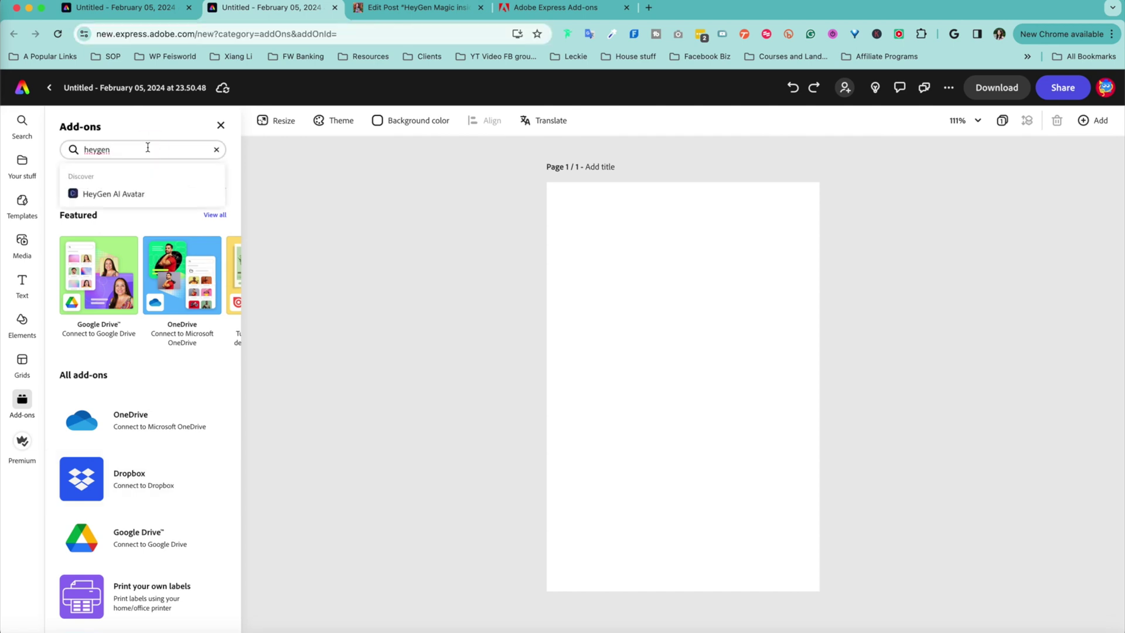
key("Return")
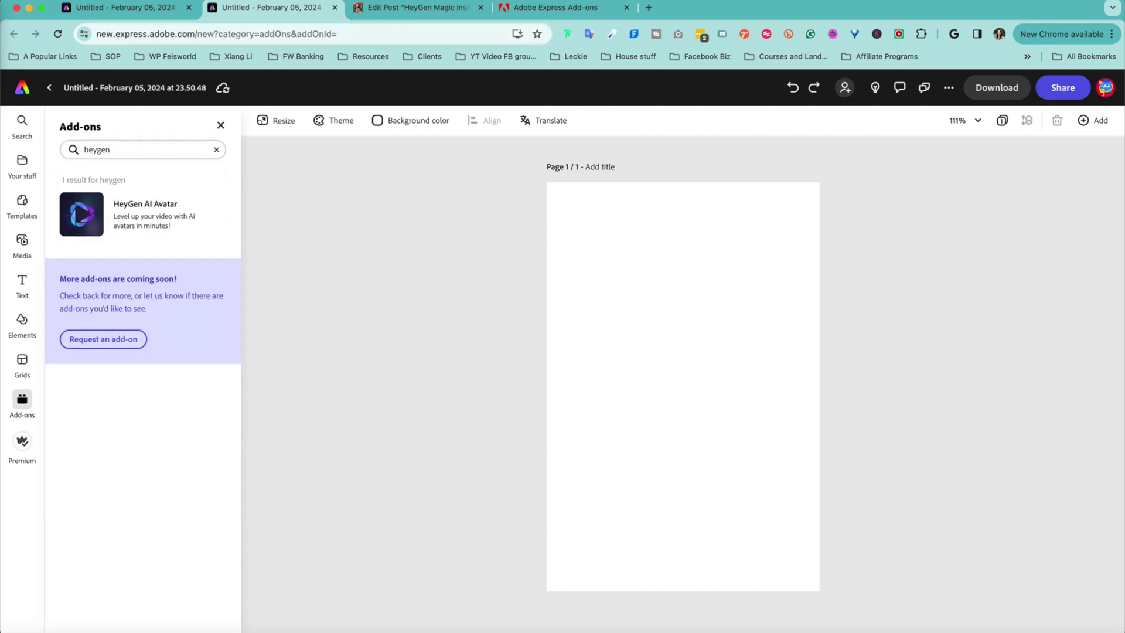
Review the HeyGen AI Avatar add-on's details and release notes, then add it
left_click(186, 218)
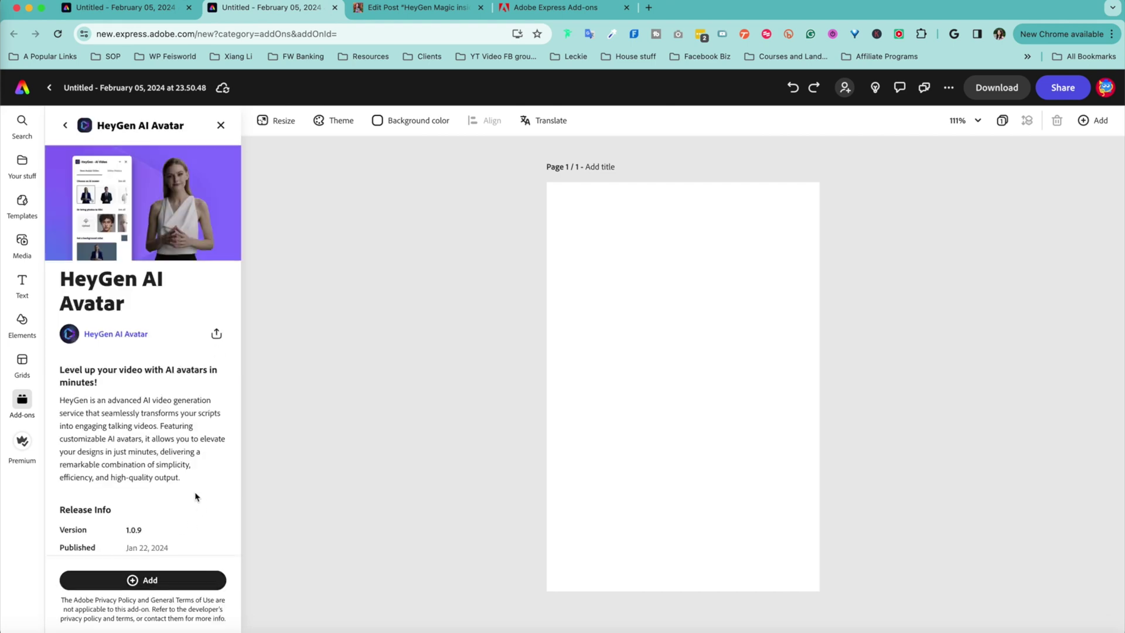
scroll(190, 457, "down", 3)
scroll(221, 451, "down", 5)
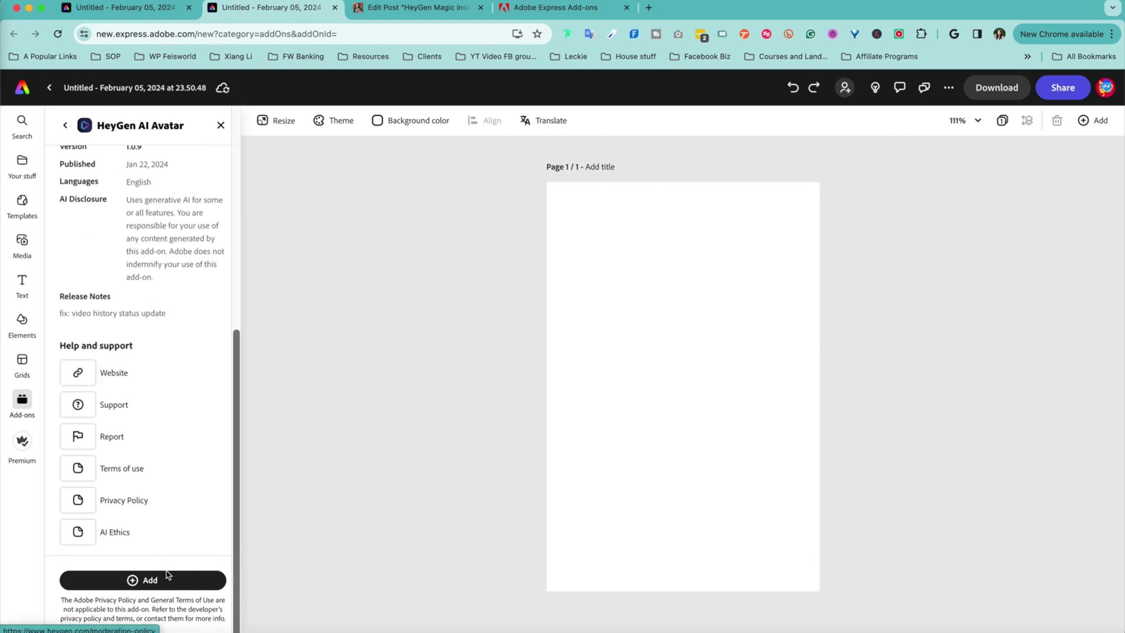
left_click(218, 580)
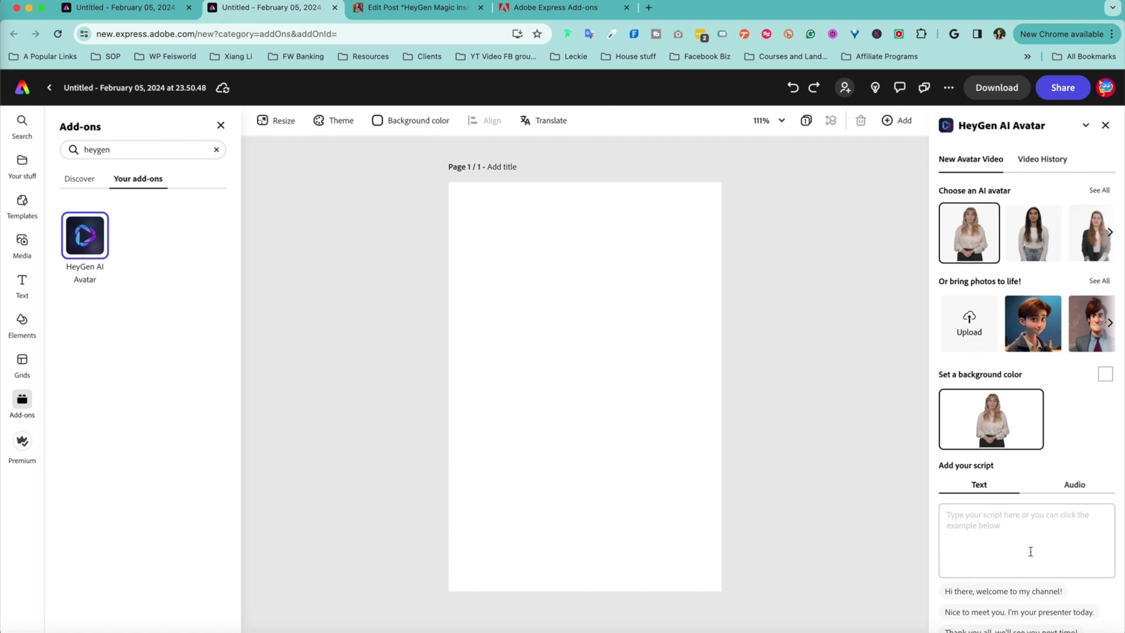
Pick the second stock avatar, switch the script to Audio, and start connecting a HeyGen account
left_click(1049, 236)
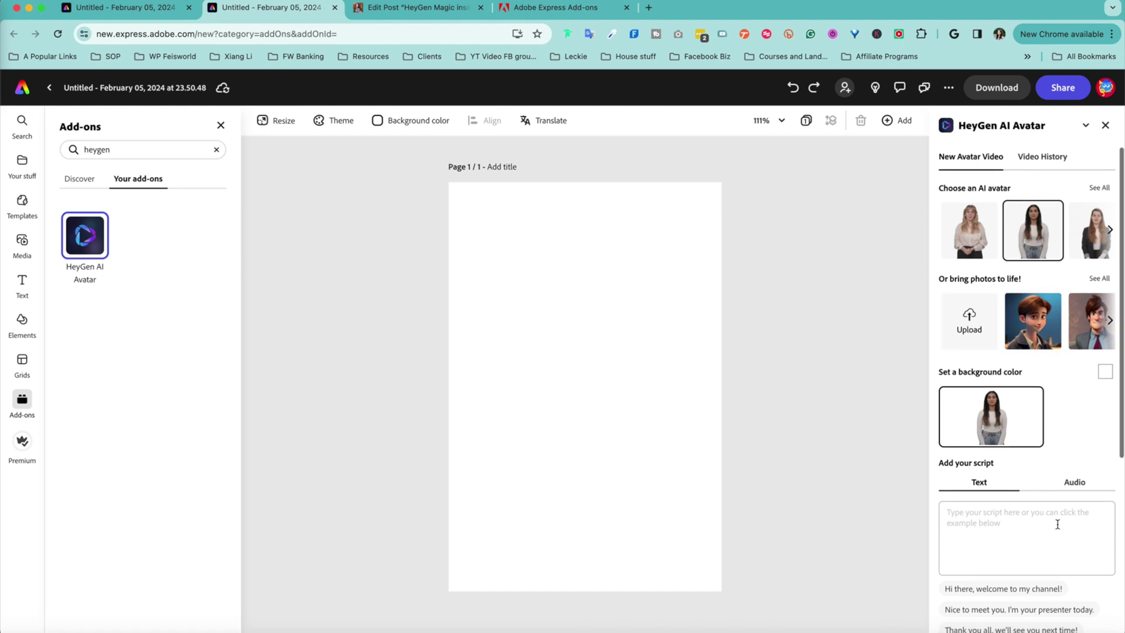
scroll(1049, 524, "down", 5)
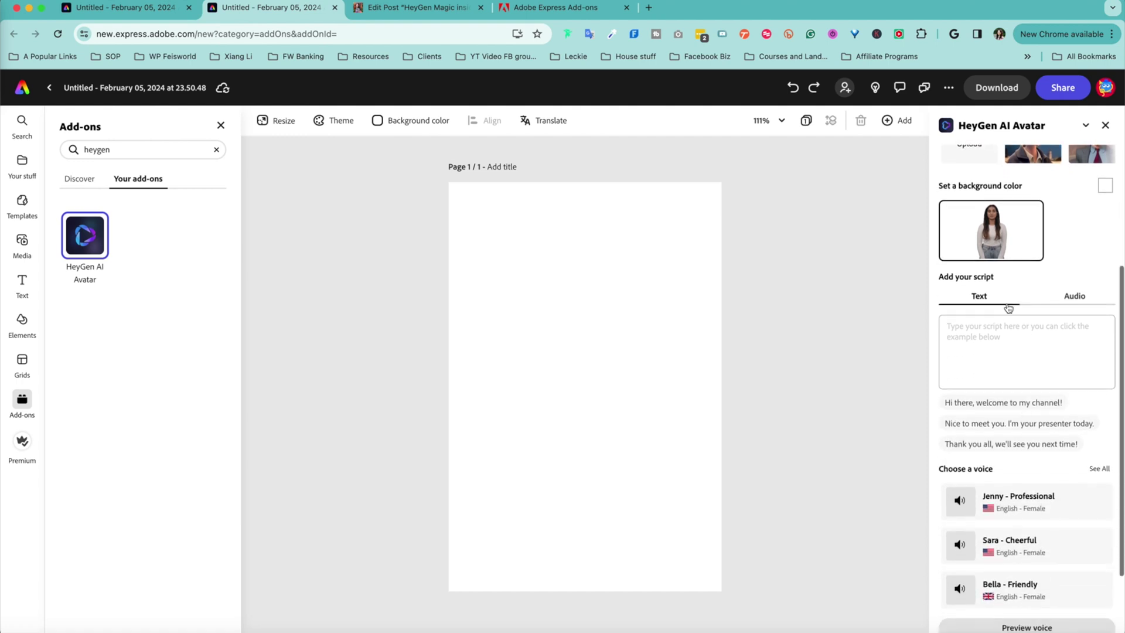
left_click(1078, 293)
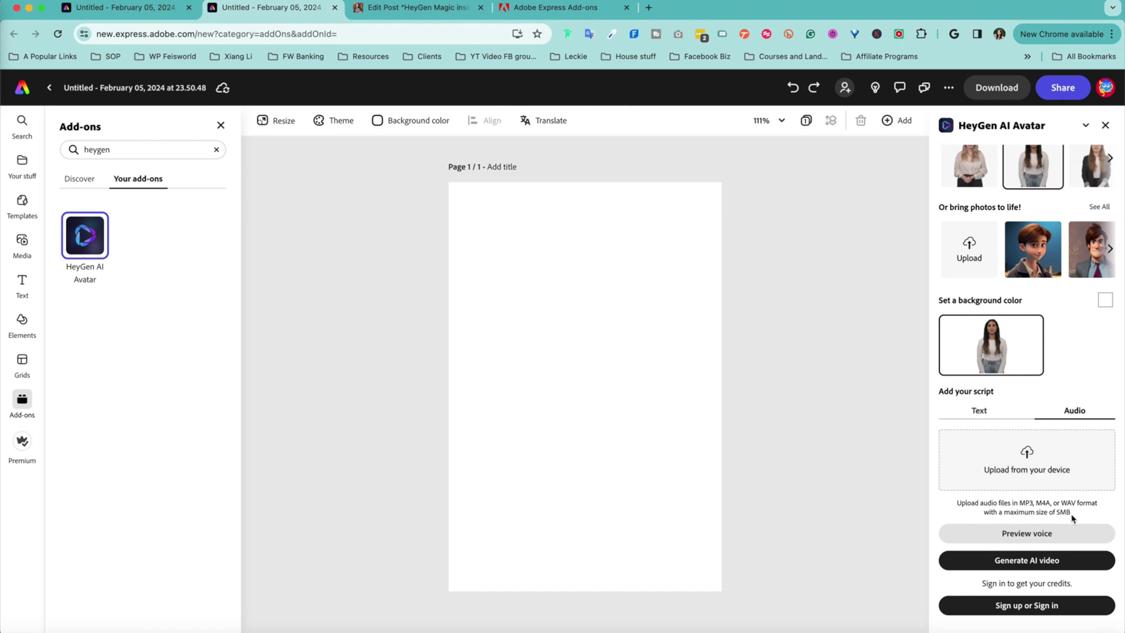
left_click(1034, 609)
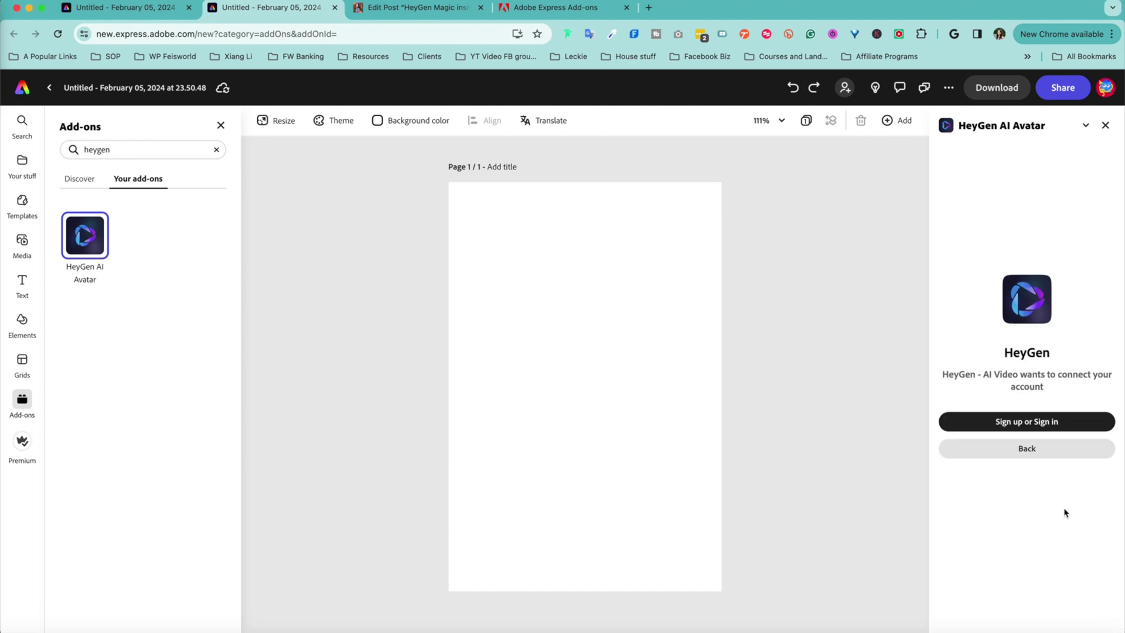
After signing in to HeyGen, return to the avatar video setup form
left_click(1046, 423)
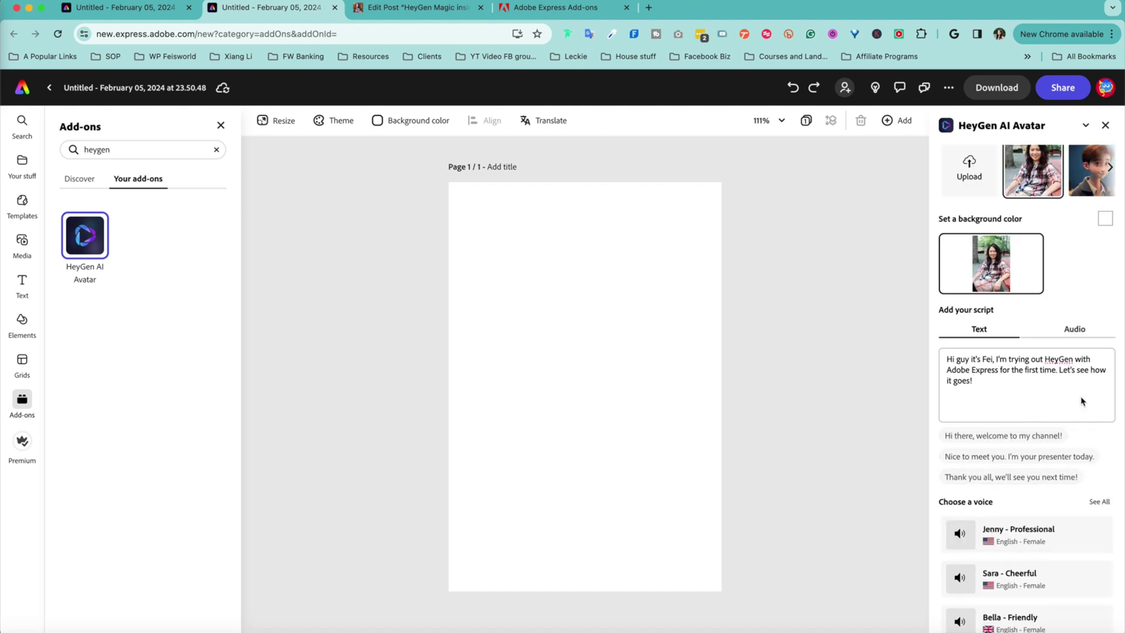
Preview the Bella - Friendly voice, then upload the 14-second m4a recording as the script
scroll(1069, 516, "down", 3)
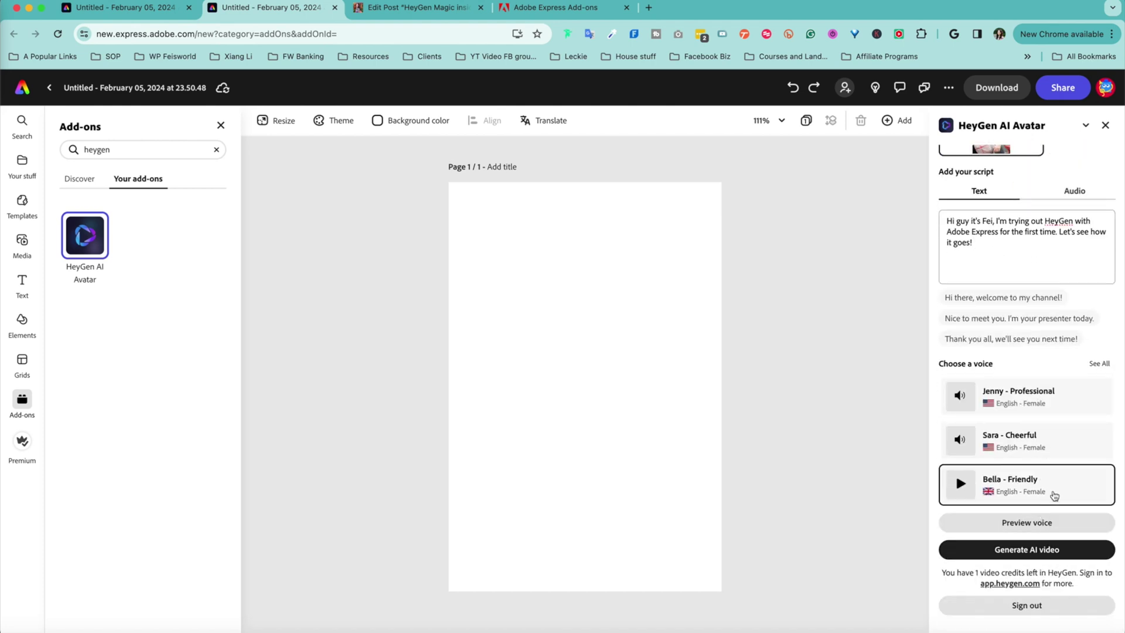
left_click(1041, 528)
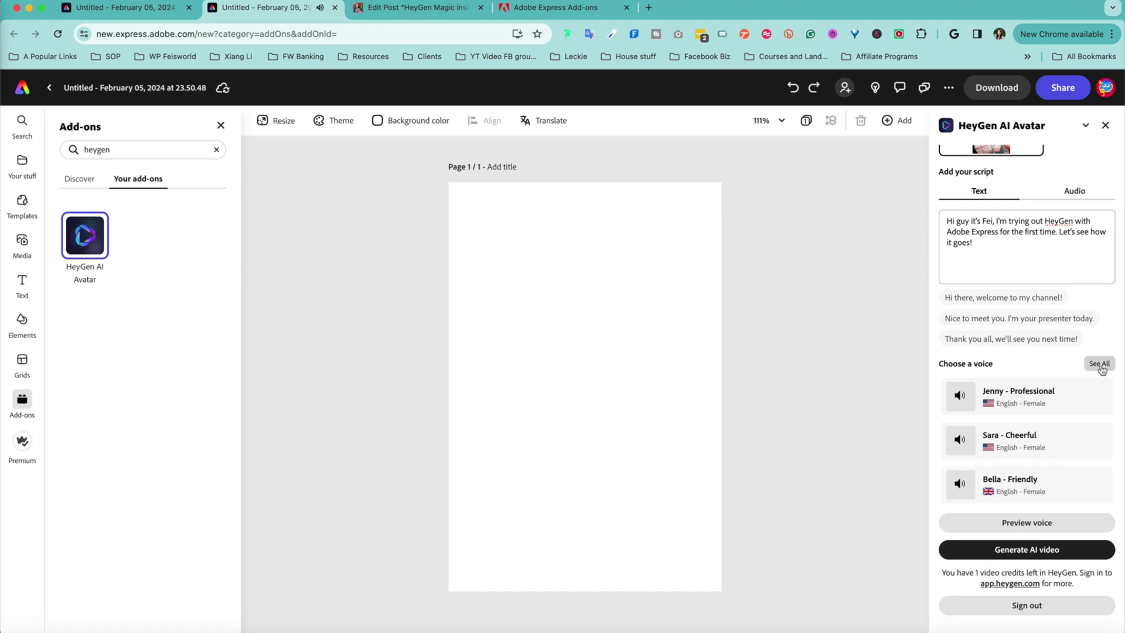
scroll(1020, 410, "up", 1)
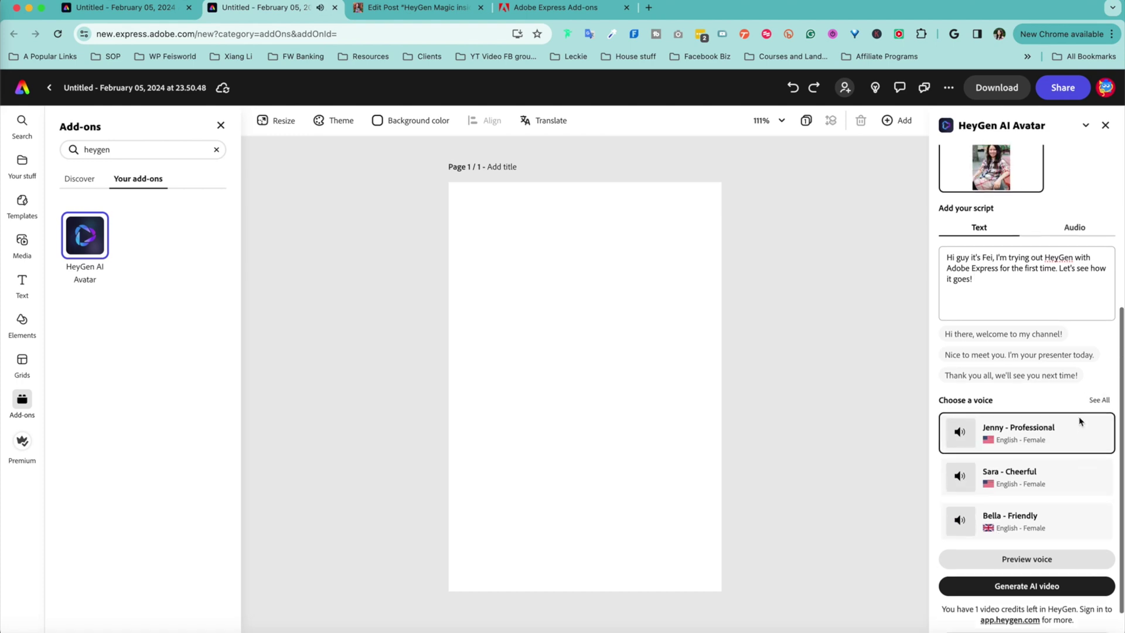
left_click(1076, 230)
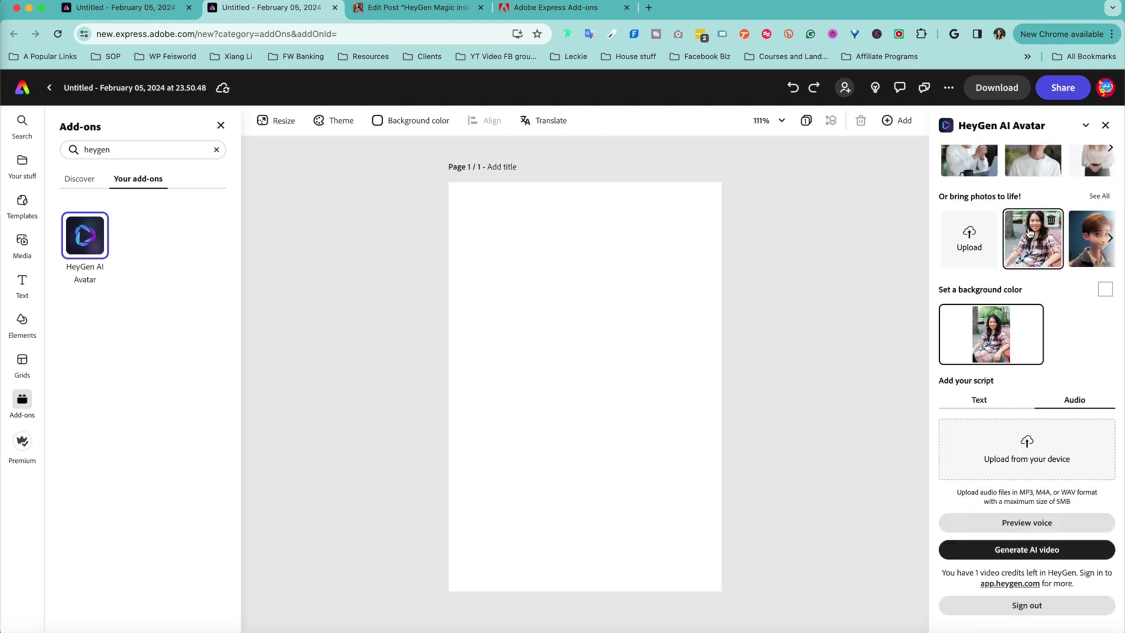
left_click(1098, 484)
double_click(363, 162)
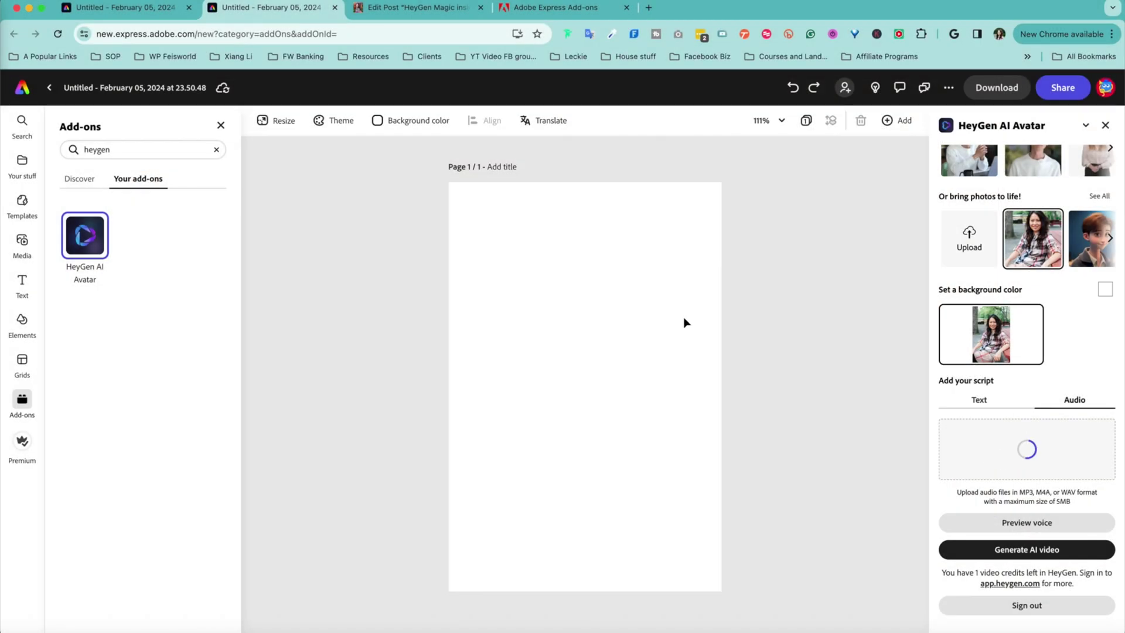
Start rendering the HeyGen AI avatar video and browse templates while it generates
left_click(1053, 557)
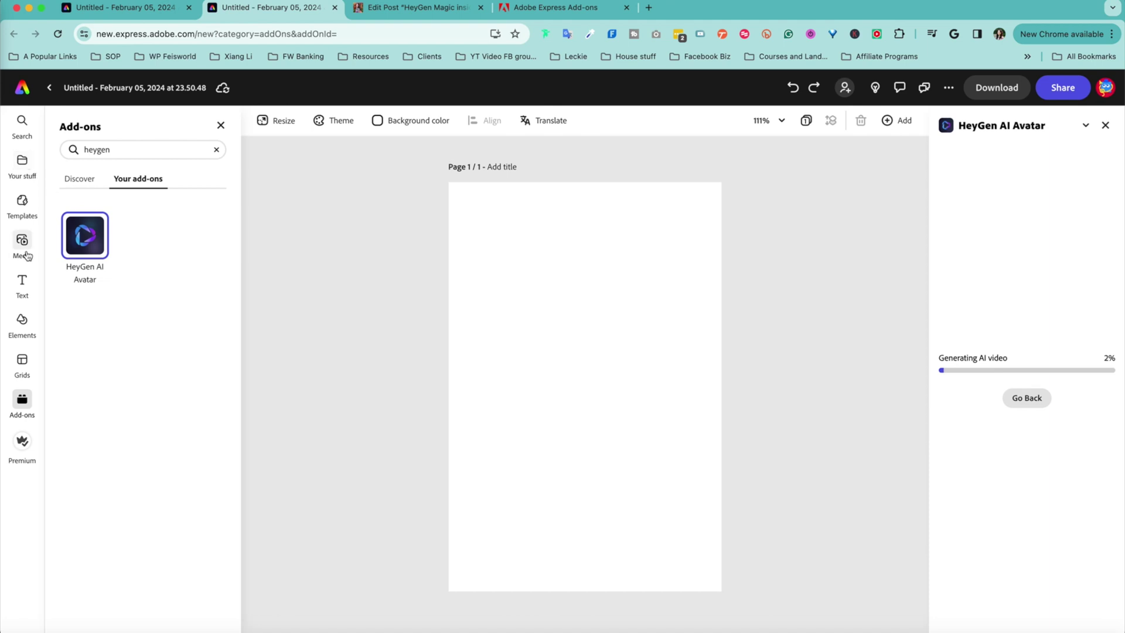
left_click(25, 211)
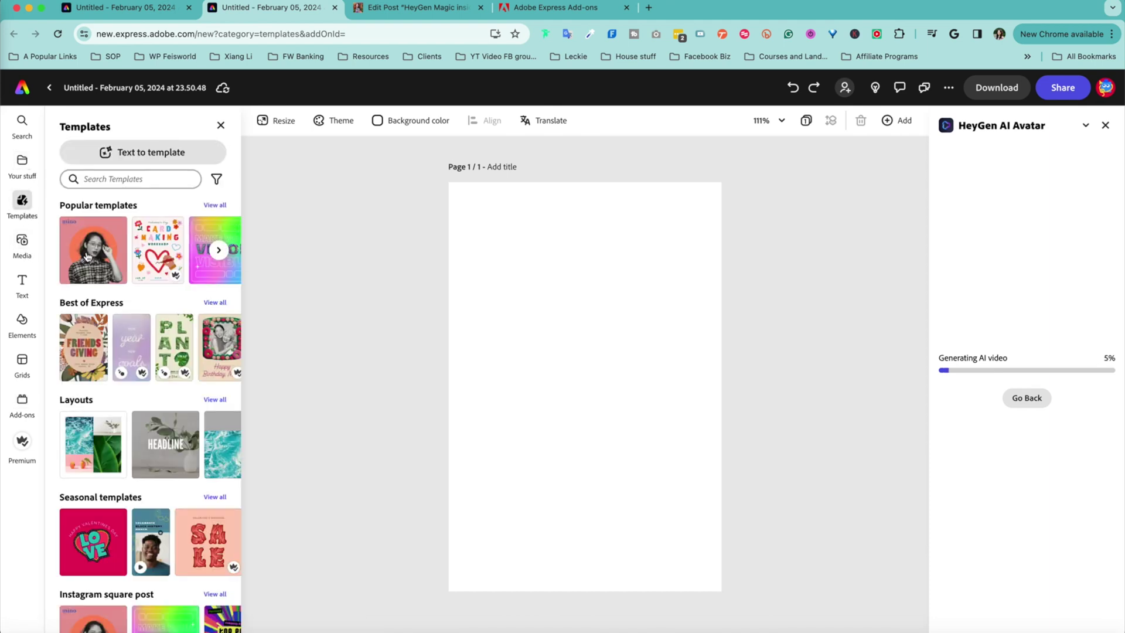
Use the mino ceramics template, delete its photo, 'mino' and 'ceramics' text, and add the HeyGen video
left_click(88, 256)
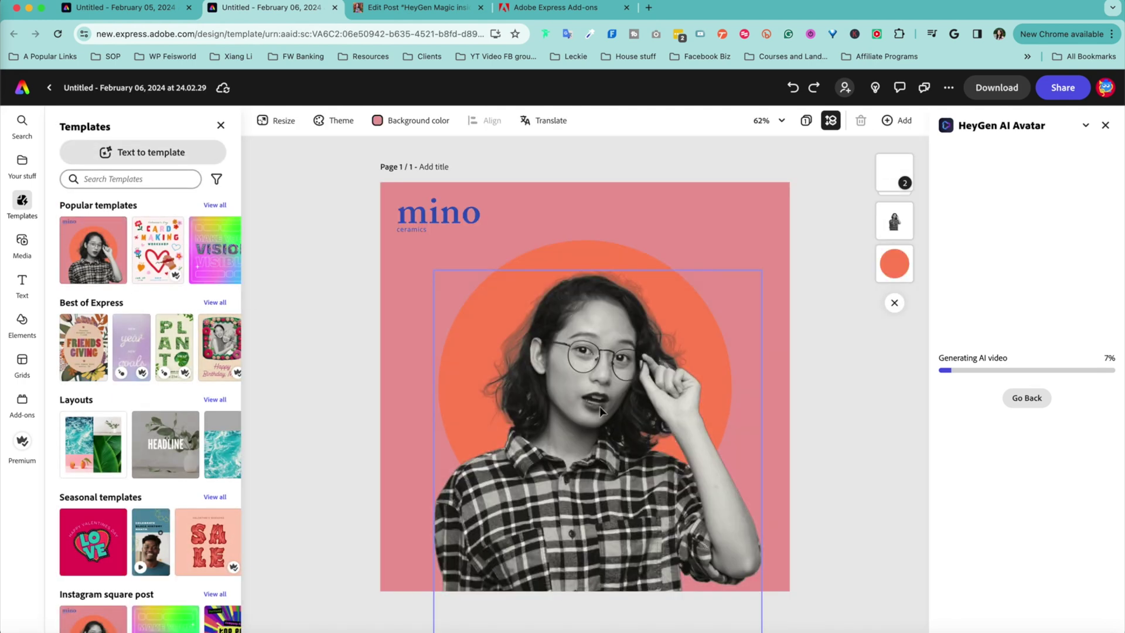
left_click(601, 412)
key("Delete")
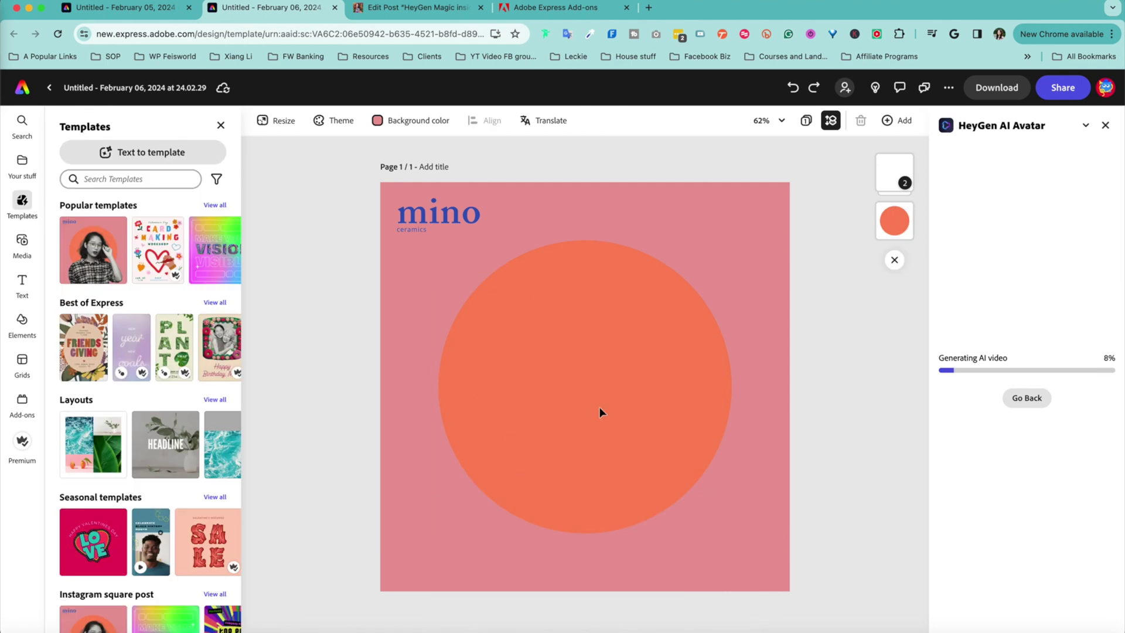
left_click(451, 203)
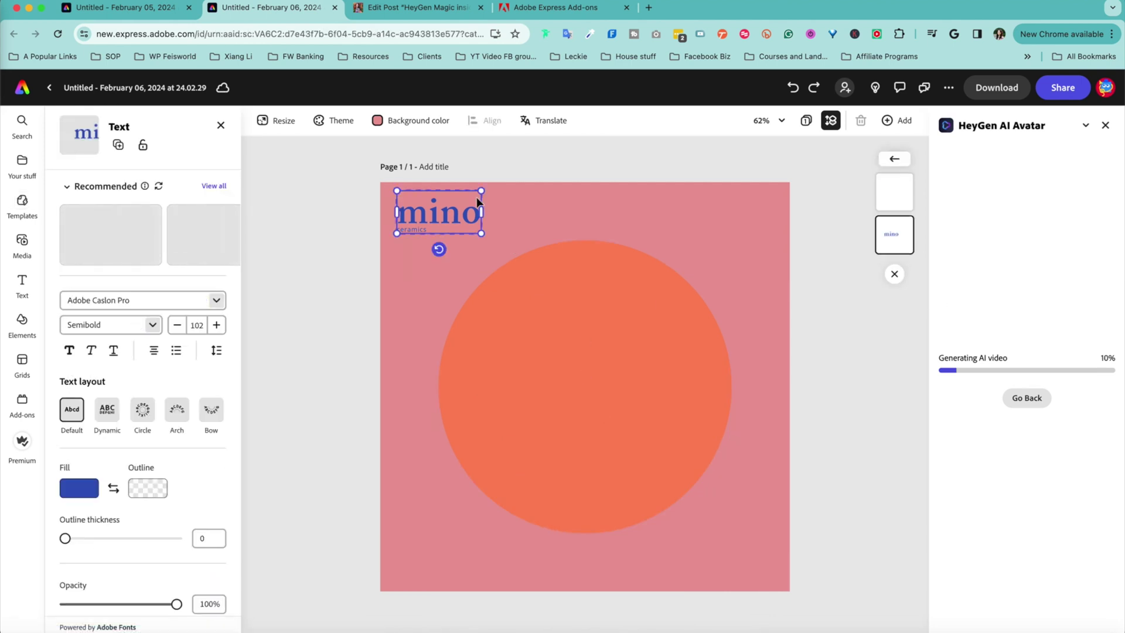
key("Delete")
left_click(409, 231)
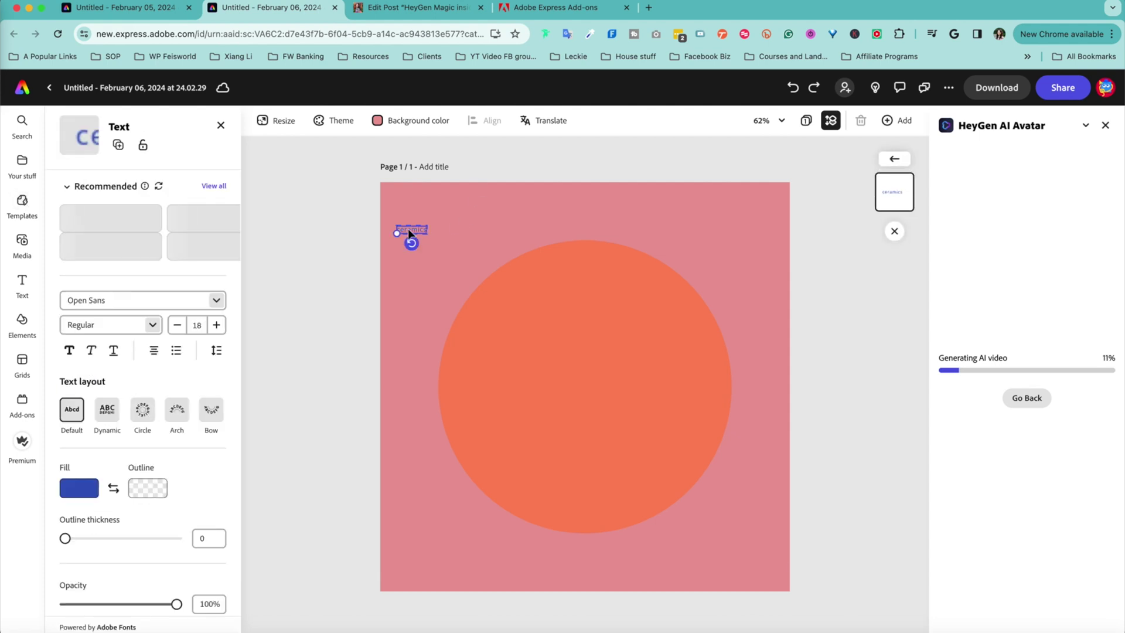
key("Delete")
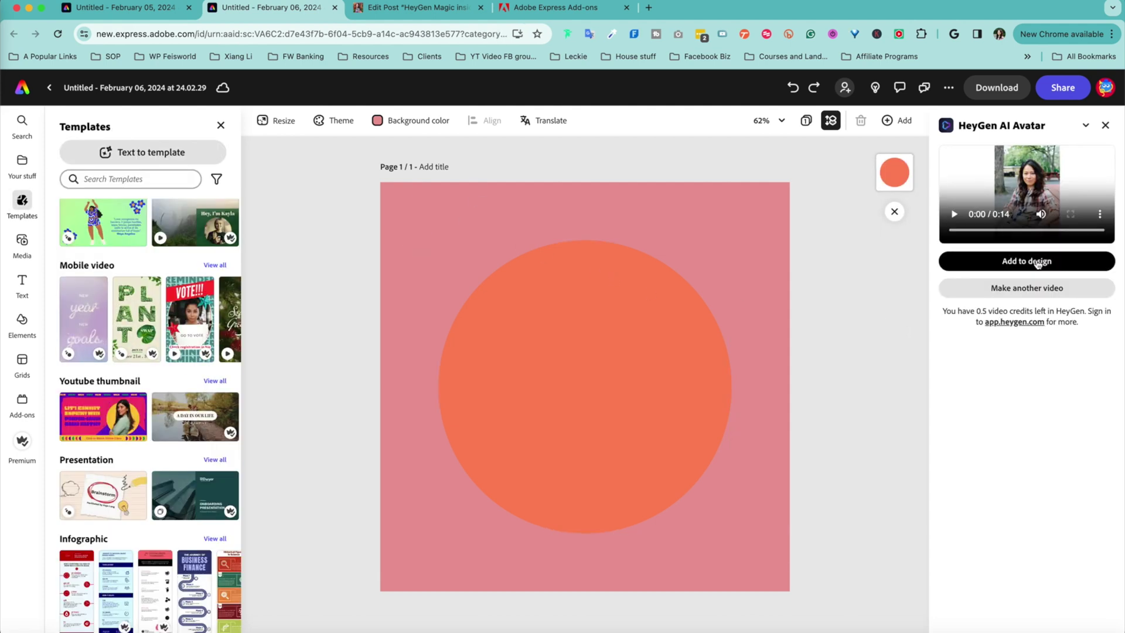
left_click(1039, 258)
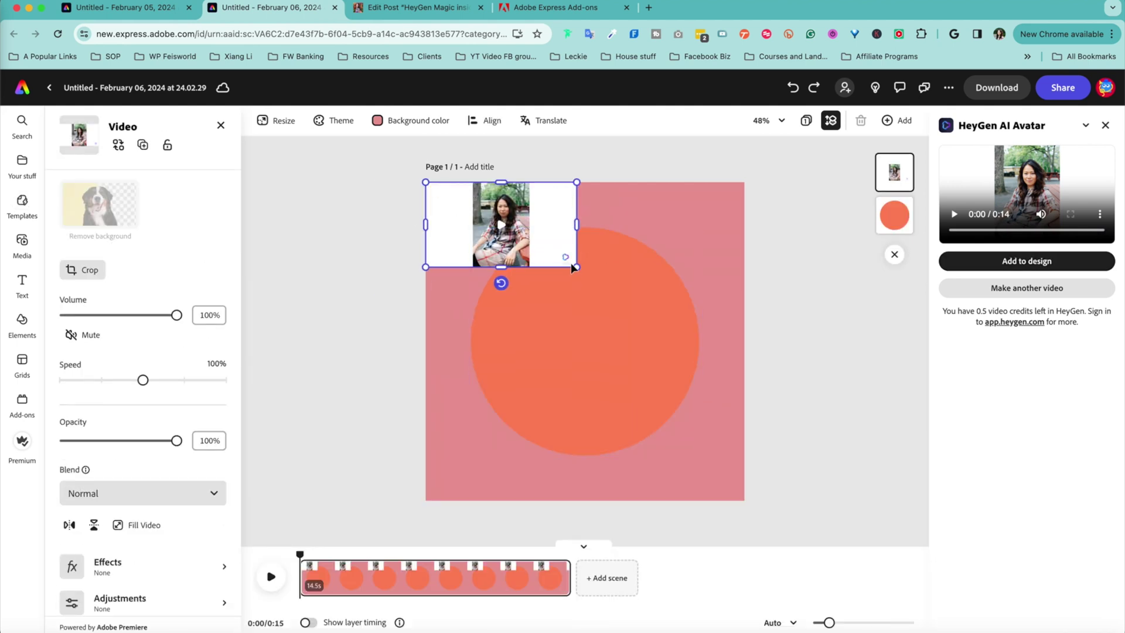
Enlarge the avatar video, crop it to a tight circle, and centre it within the orange circle
left_click_drag(578, 267, 742, 359)
left_click_drag(539, 260, 545, 324)
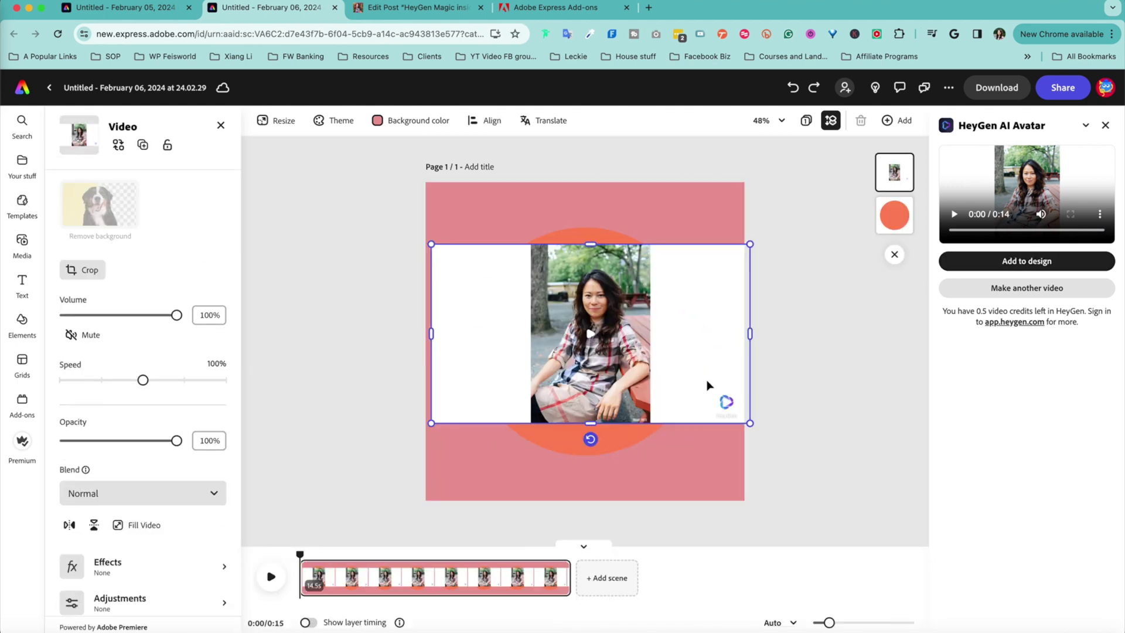
left_click(85, 270)
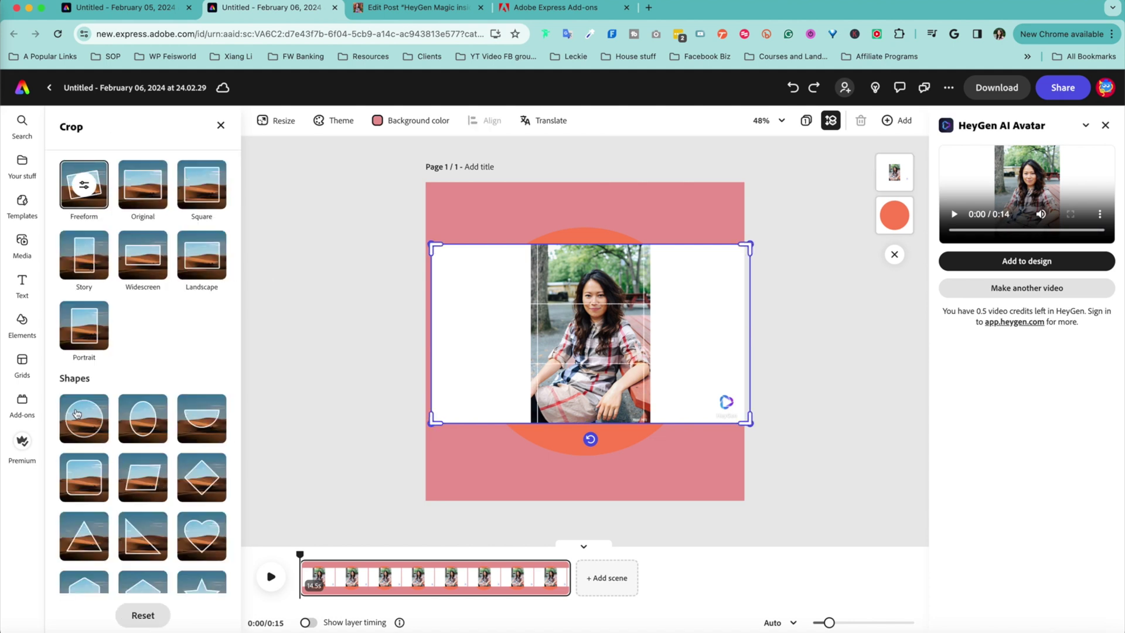
left_click(83, 416)
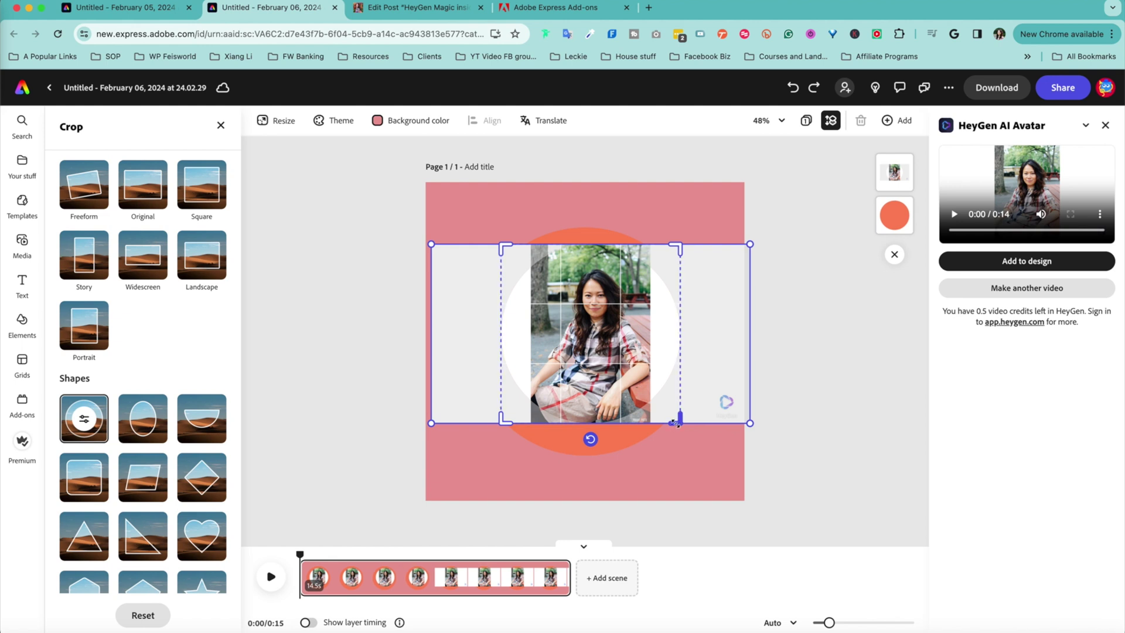
left_click_drag(675, 418, 604, 346)
left_click(596, 346)
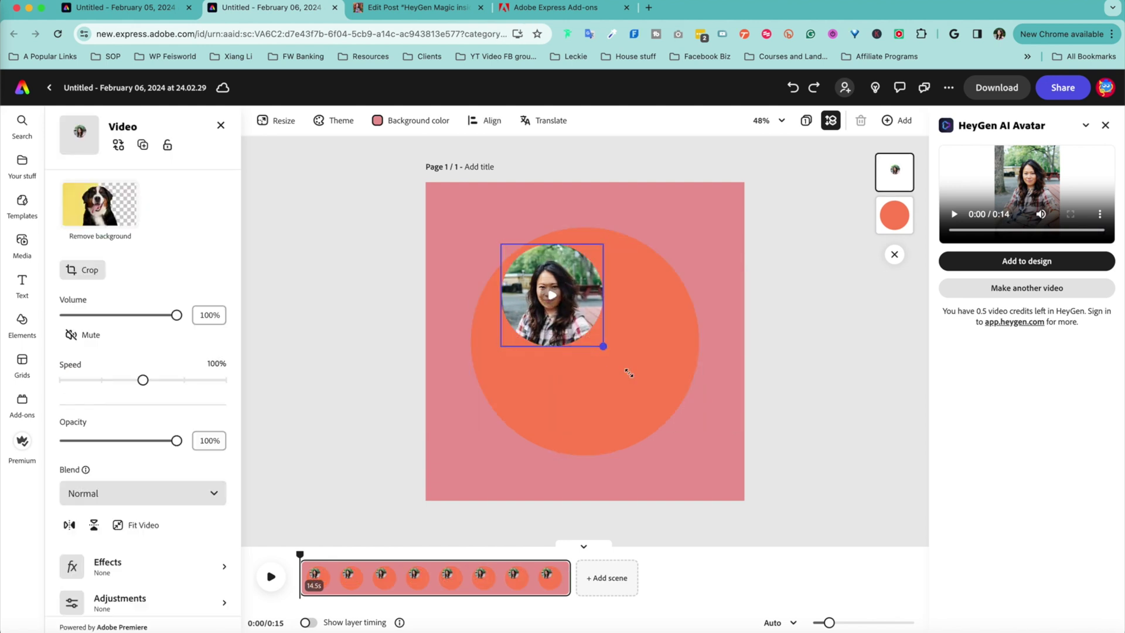
left_click_drag(603, 346, 710, 452)
left_click_drag(691, 399, 666, 386)
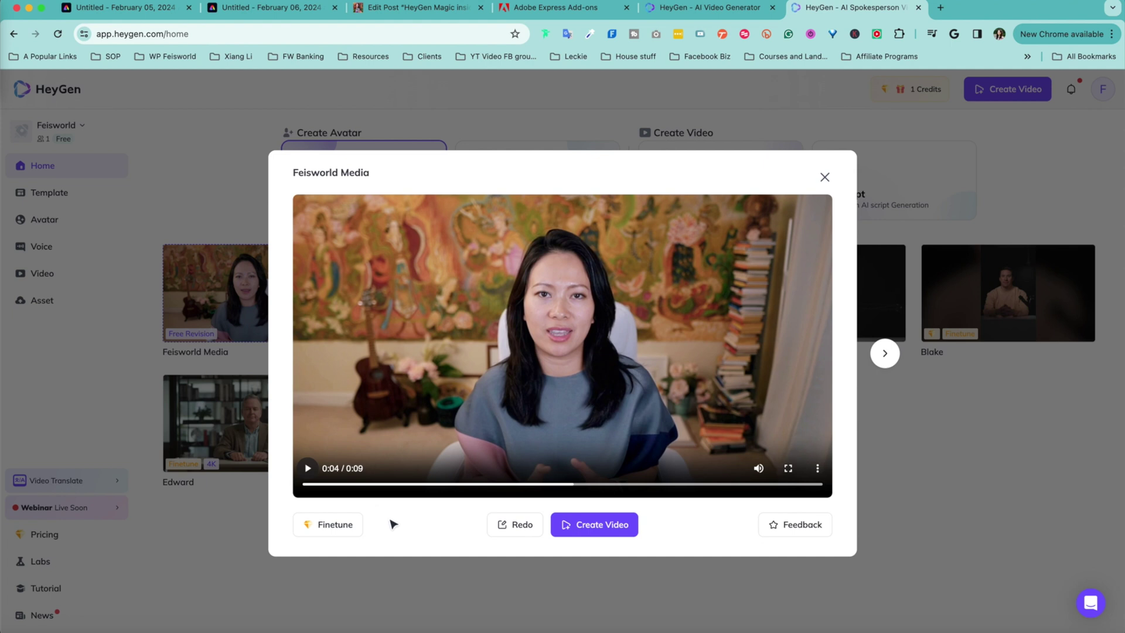
Play the custom instant avatar's 9-second preview video through to the end
left_click(313, 470)
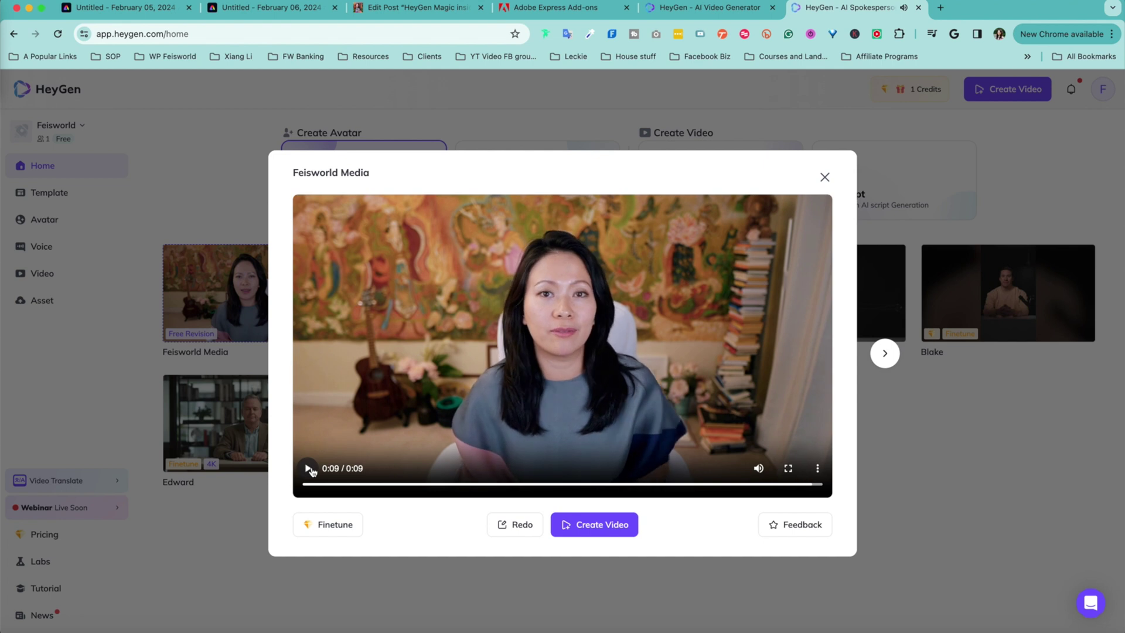
Close the custom avatar preview, then play and close stock avatar Leah's 5-second sample
left_click(825, 177)
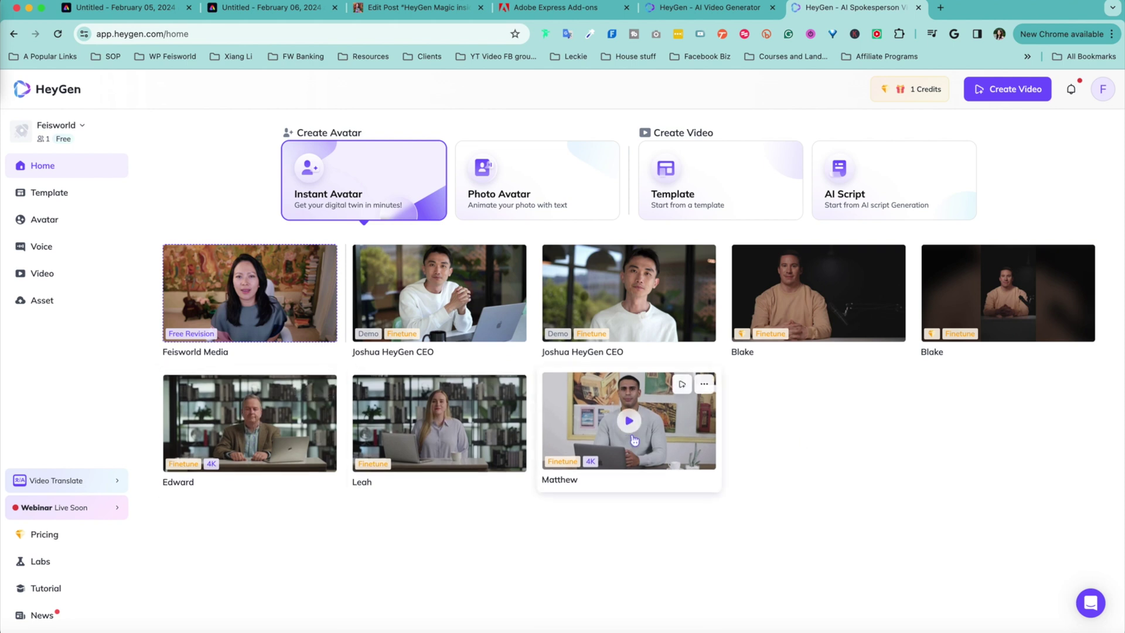
left_click(436, 422)
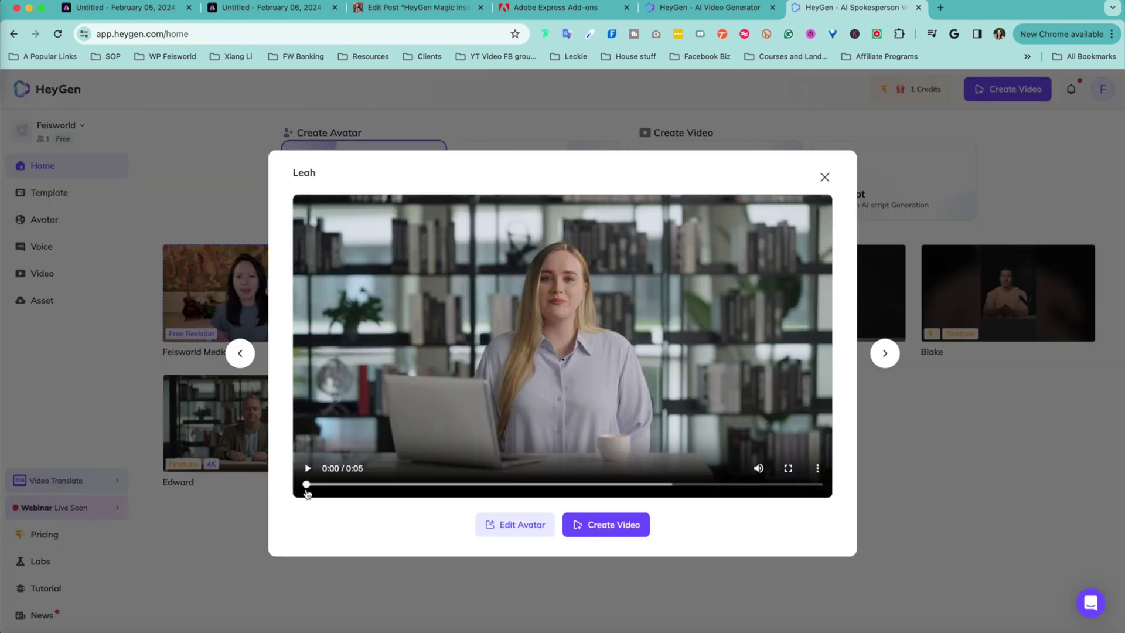
left_click(309, 469)
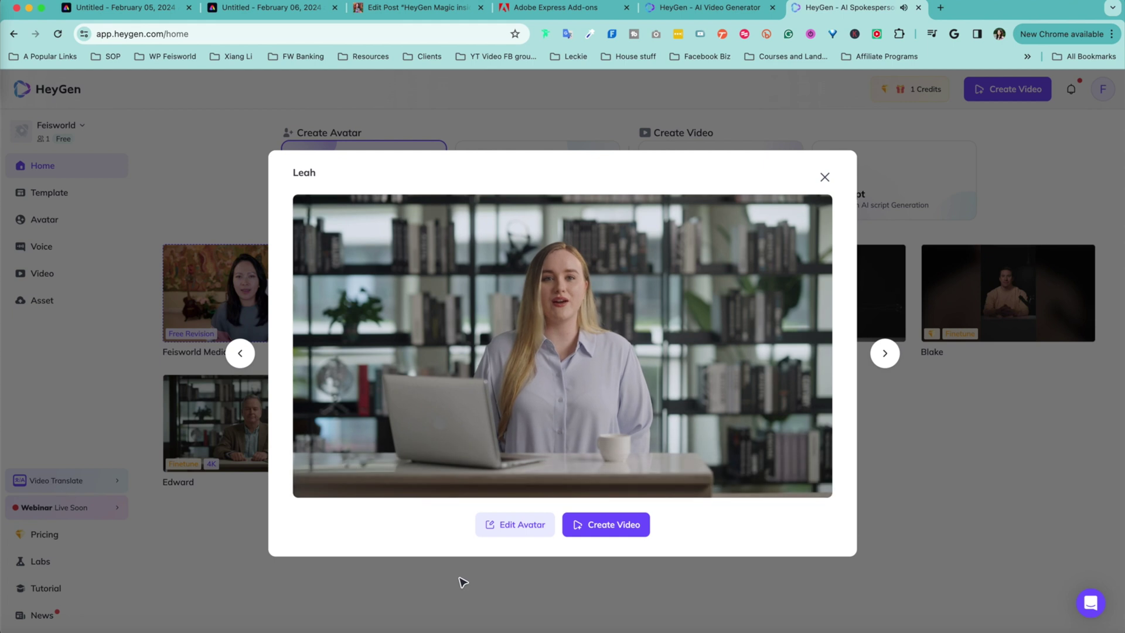
mouse_move(309, 469)
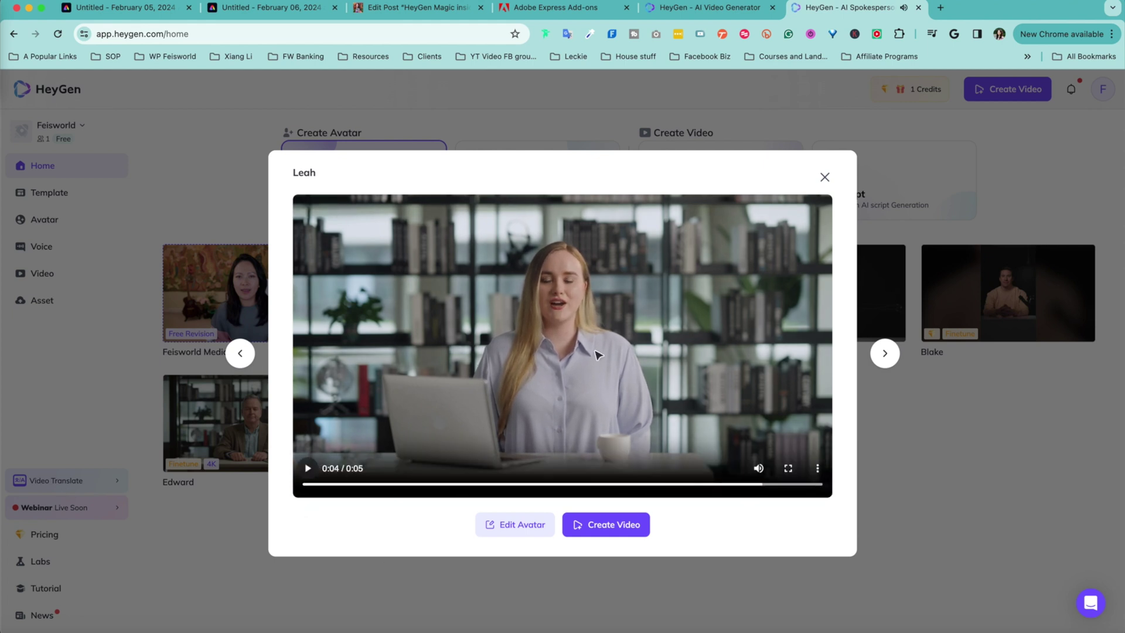
left_click(824, 177)
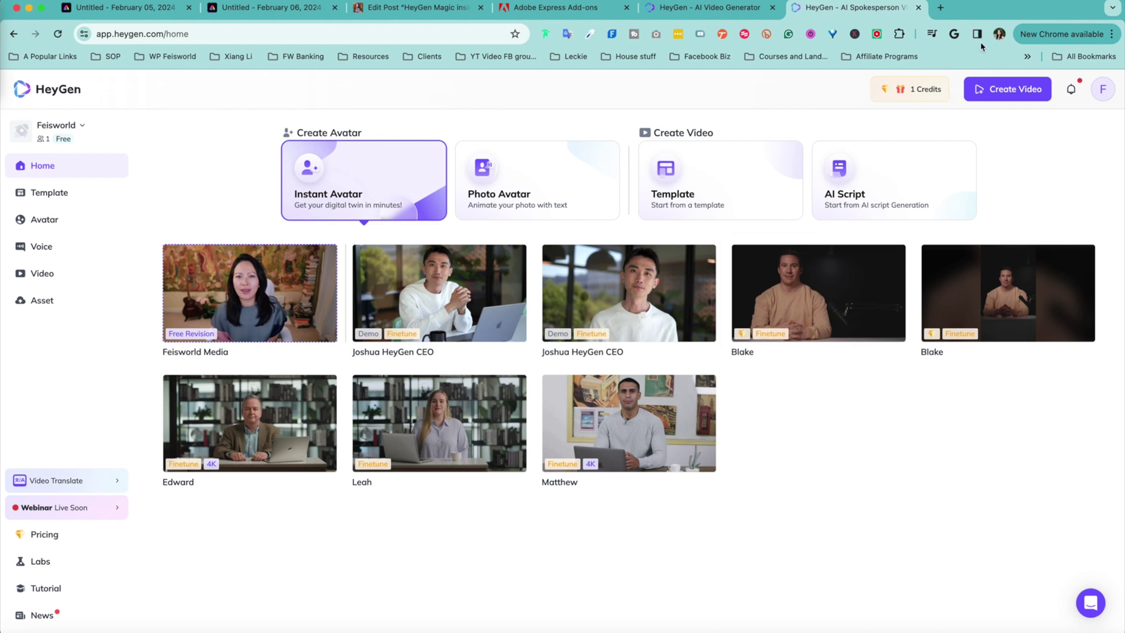
left_click(328, 256)
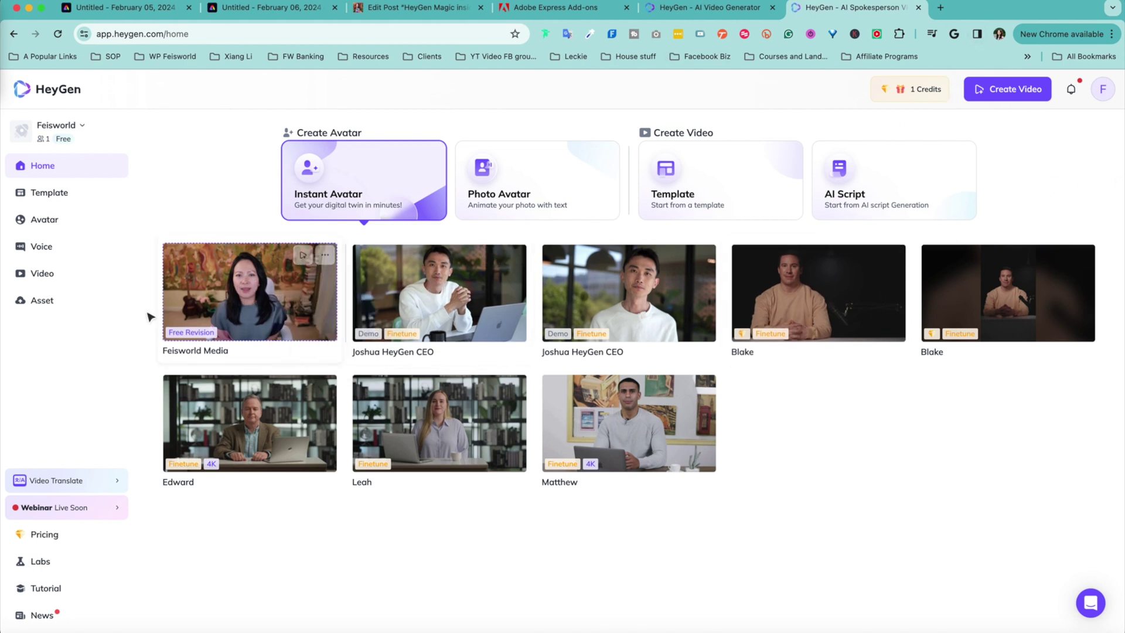
Choose Finetune for the custom avatar, bringing up yearly plans: Creator $48/mo, Business $144/mo
left_click(338, 253)
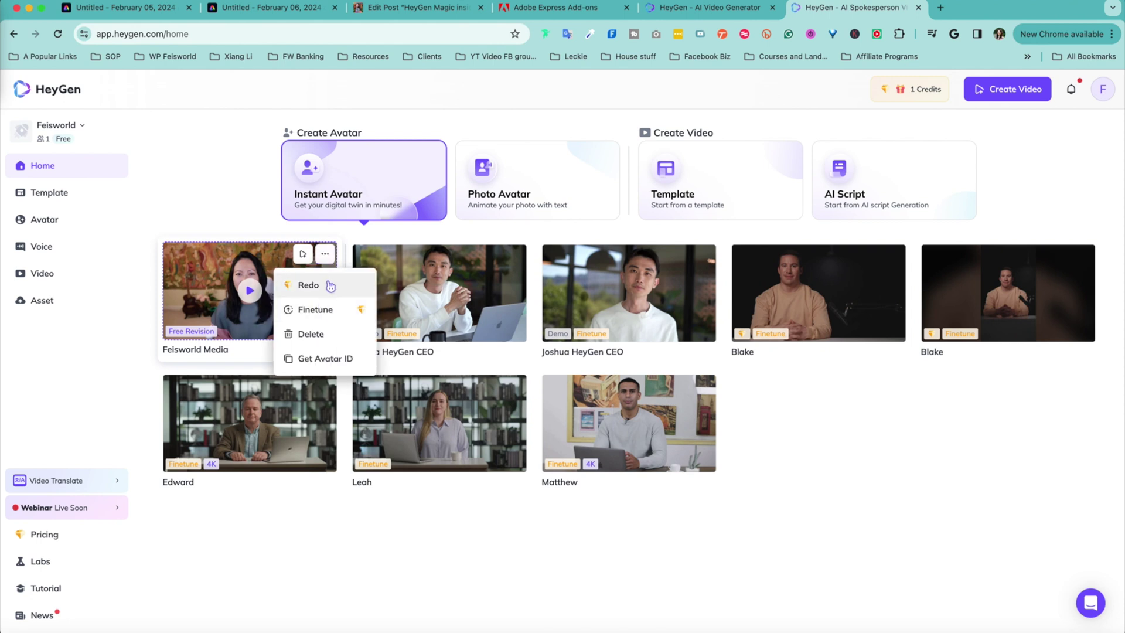
left_click(336, 315)
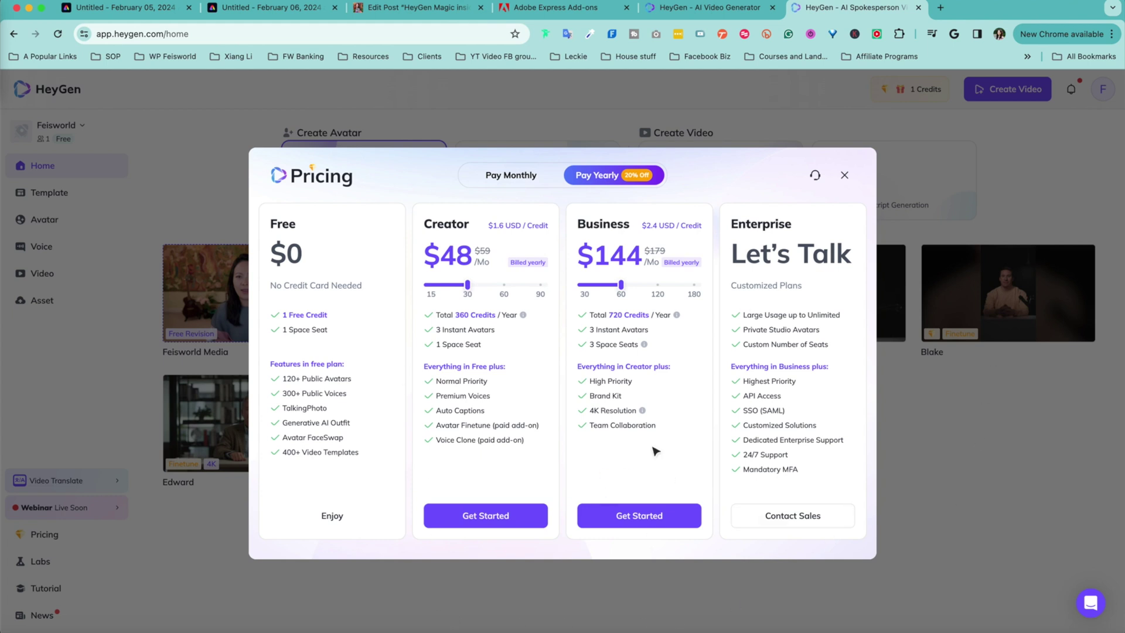
Switch pricing to monthly billing: Creator $59/mo with 30 credits, Business $179/mo with 60 credits
left_click(528, 179)
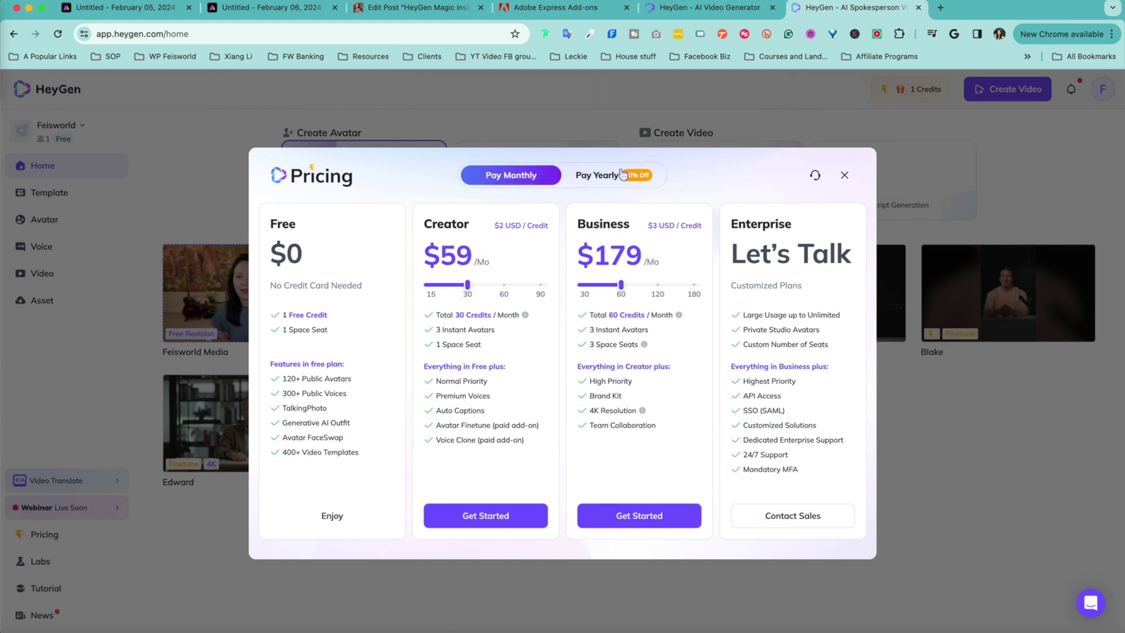